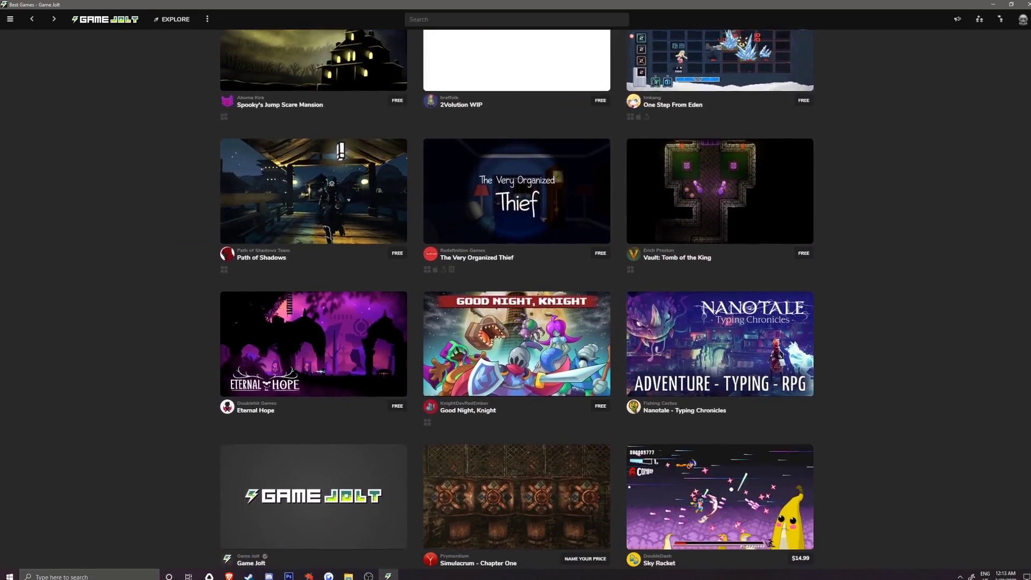
Browse the best games and arcade games listings in the Game Jolt client
{"action": "scroll", "coordinate": [516, 296], "scroll_direction": "down", "scroll_amount": 2}
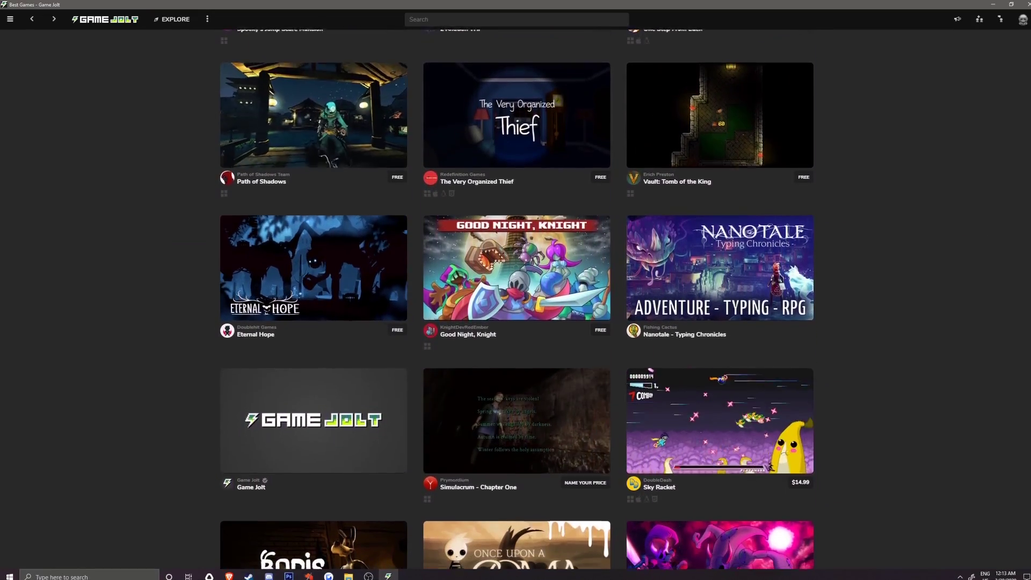
{"action": "scroll", "coordinate": [515, 295], "scroll_direction": "down", "scroll_amount": 1}
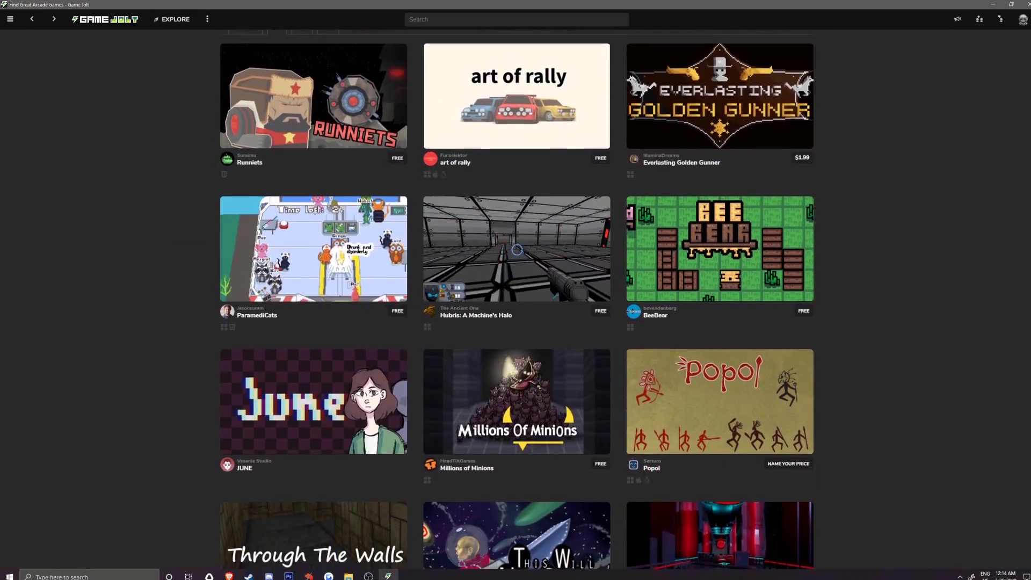
{"action": "scroll", "coordinate": [516, 296], "scroll_direction": "down", "scroll_amount": 1}
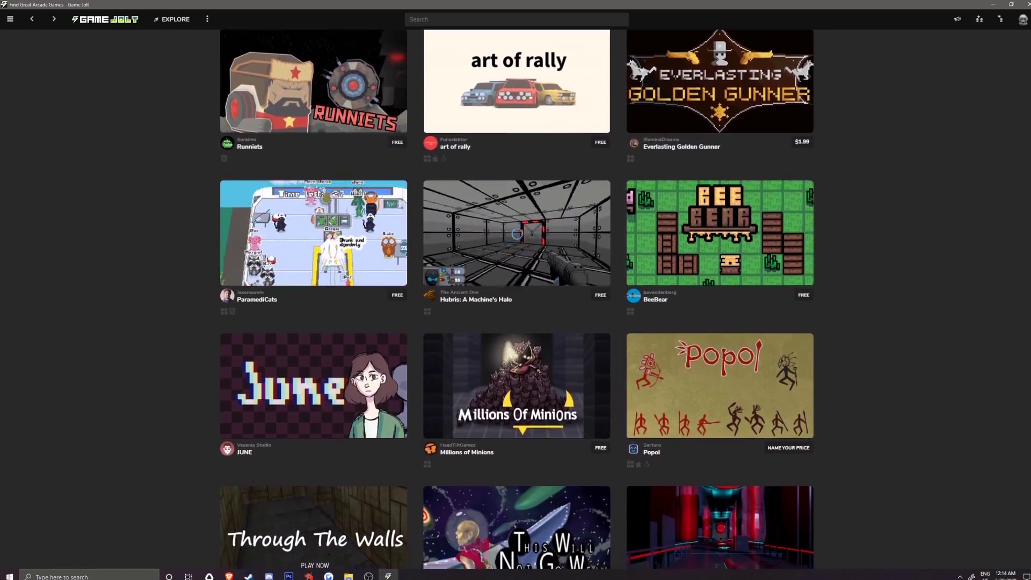
{"action": "scroll", "coordinate": [516, 296], "scroll_direction": "down", "scroll_amount": 2}
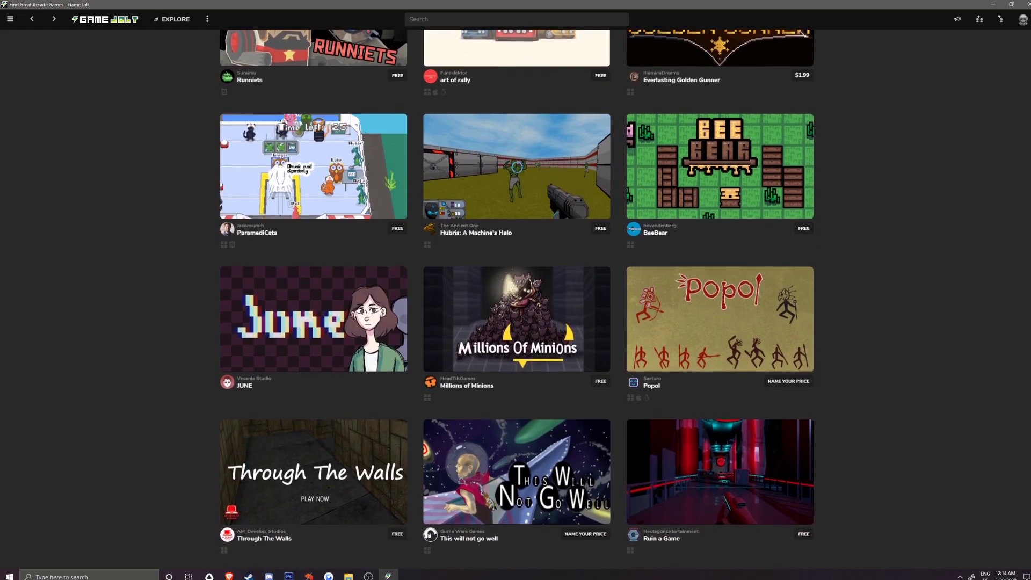
{"action": "scroll", "coordinate": [516, 295], "scroll_direction": "down", "scroll_amount": 2}
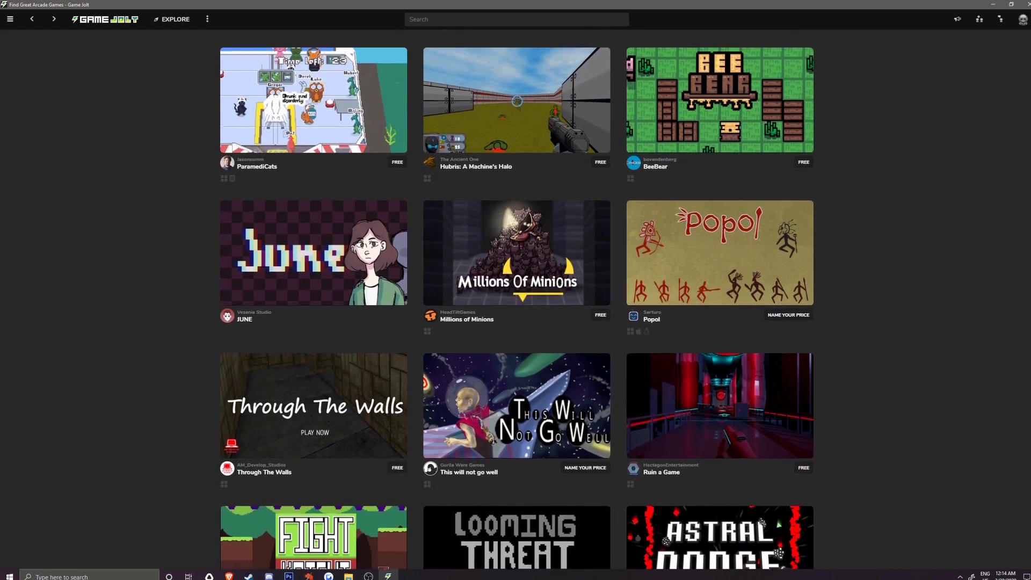
{"action": "scroll", "coordinate": [516, 295], "scroll_direction": "down", "scroll_amount": 2}
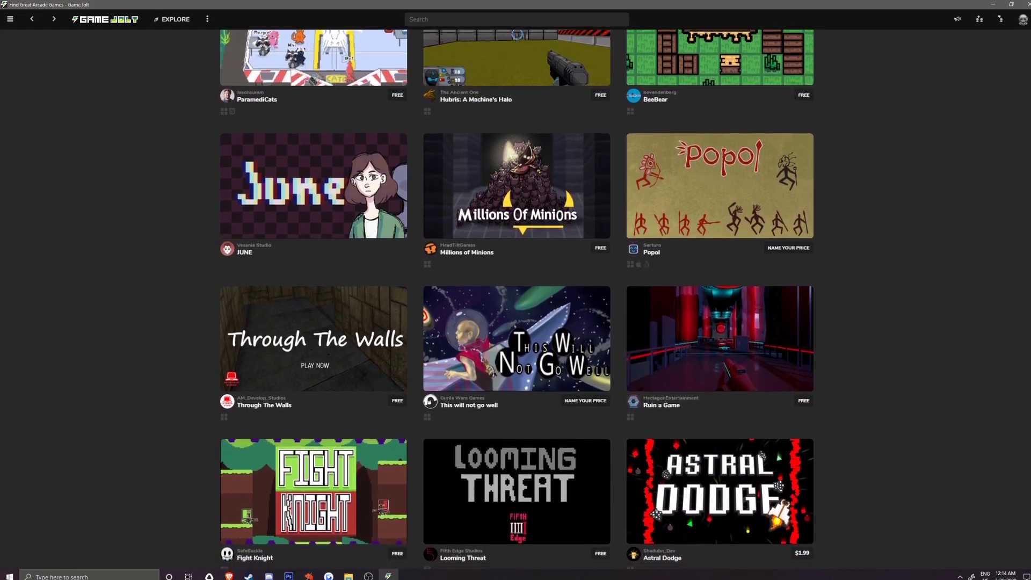
{"action": "scroll", "coordinate": [516, 295], "scroll_direction": "down", "scroll_amount": 2}
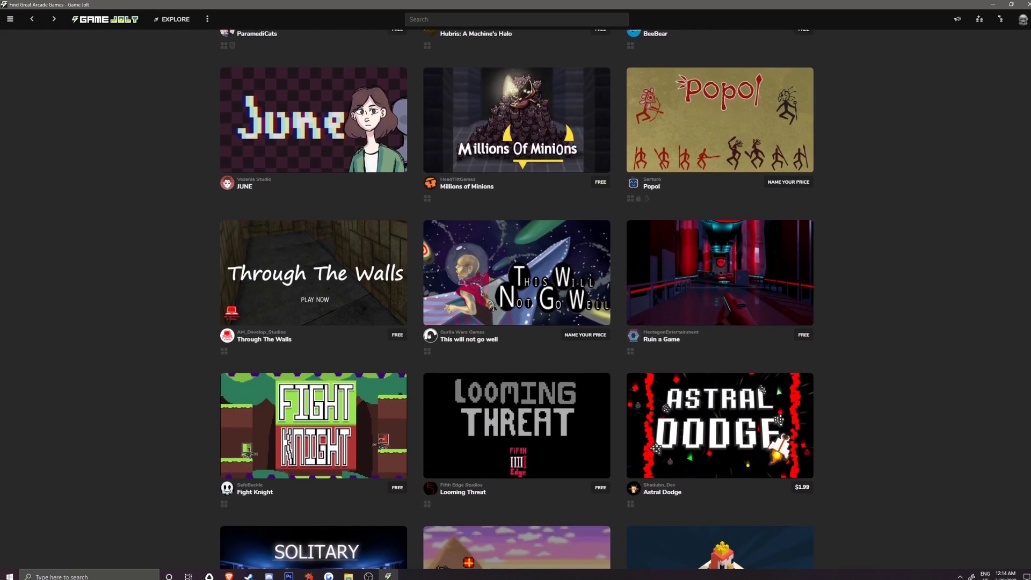
{"action": "scroll", "coordinate": [515, 295], "scroll_direction": "down", "scroll_amount": 1}
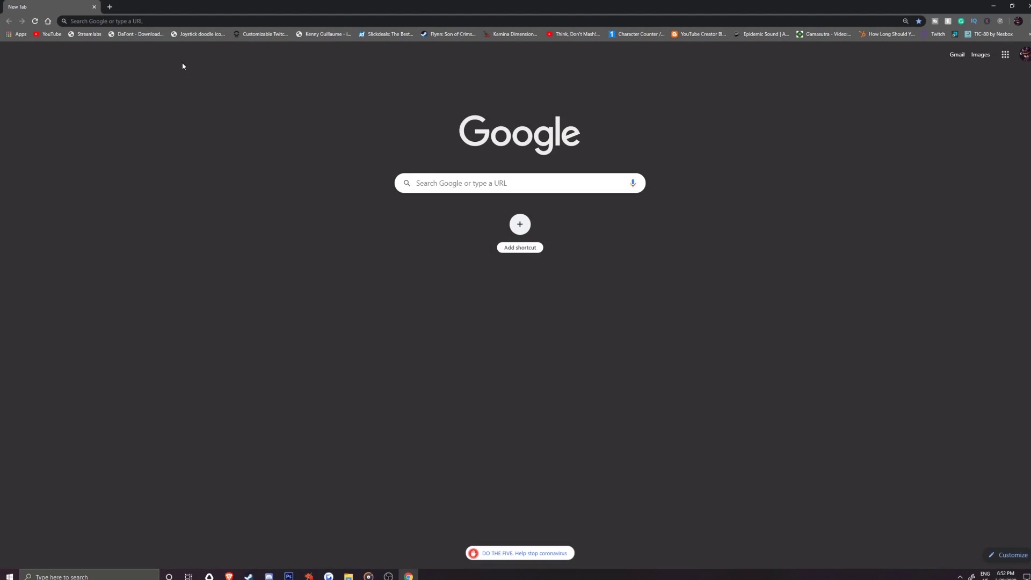
Switch to Chrome, go to gamejolt.com and open the page for the Game Jolt Client
{"action": "left_click", "coordinate": [150, 21]}
{"action": "type", "text": "game"}
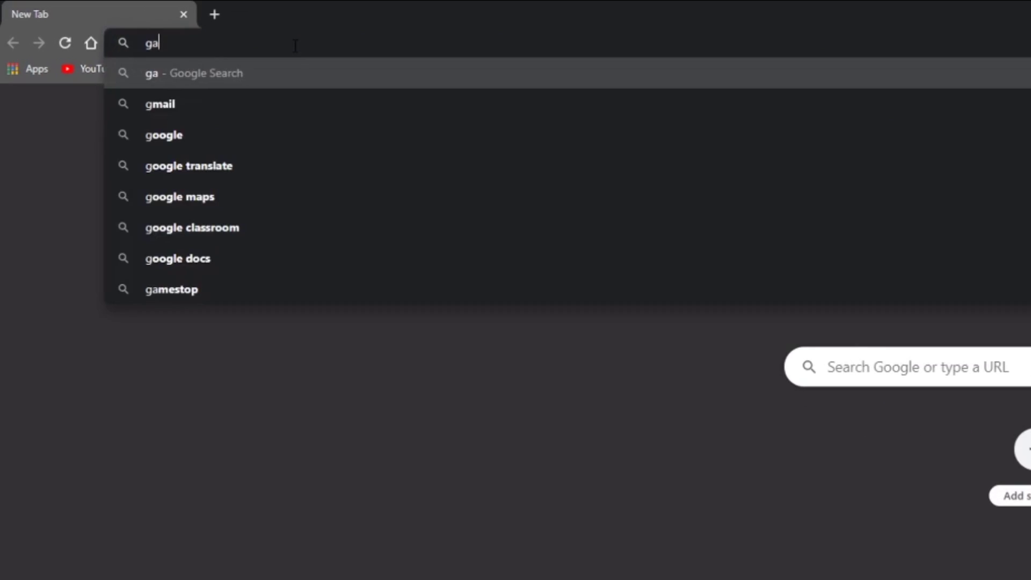
{"action": "type", "text": "jolt.com"}
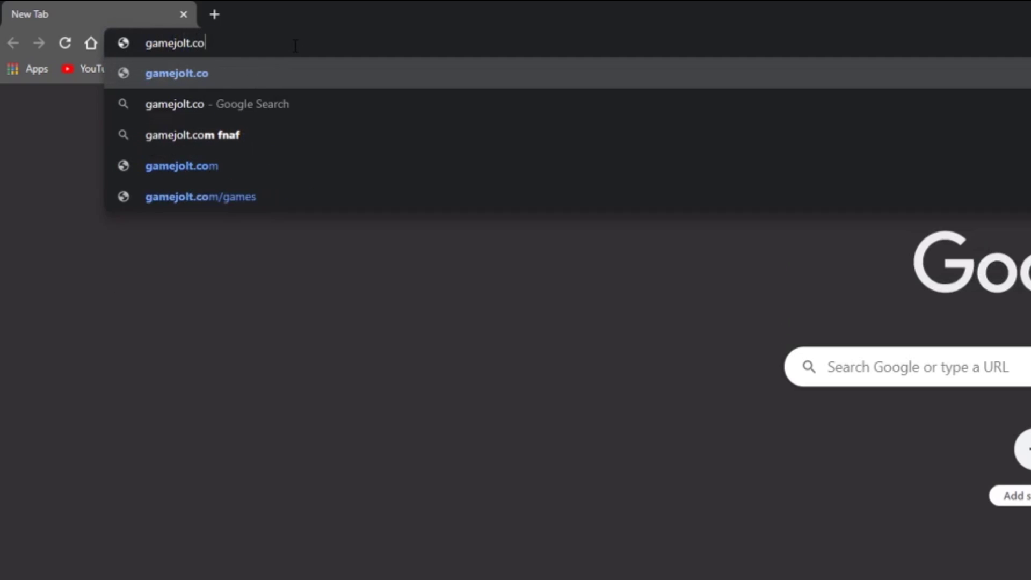
{"action": "key", "text": "Return"}
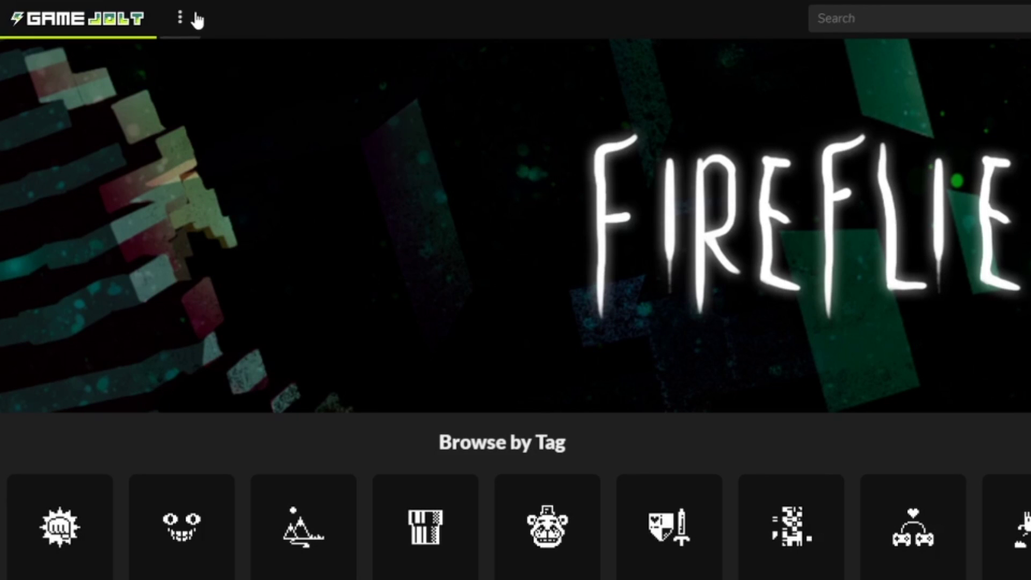
{"action": "left_click", "coordinate": [197, 20]}
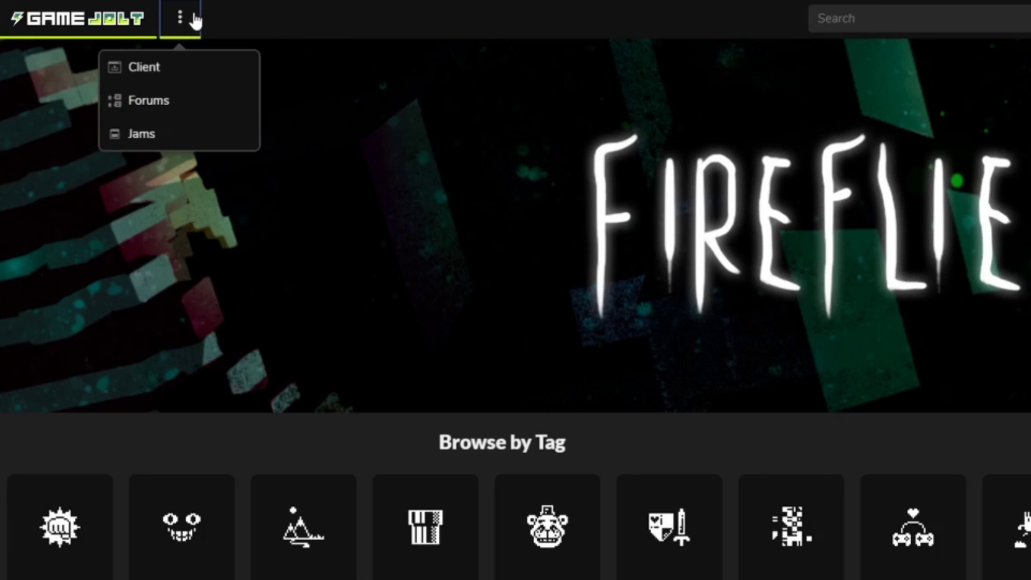
{"action": "left_click", "coordinate": [180, 72]}
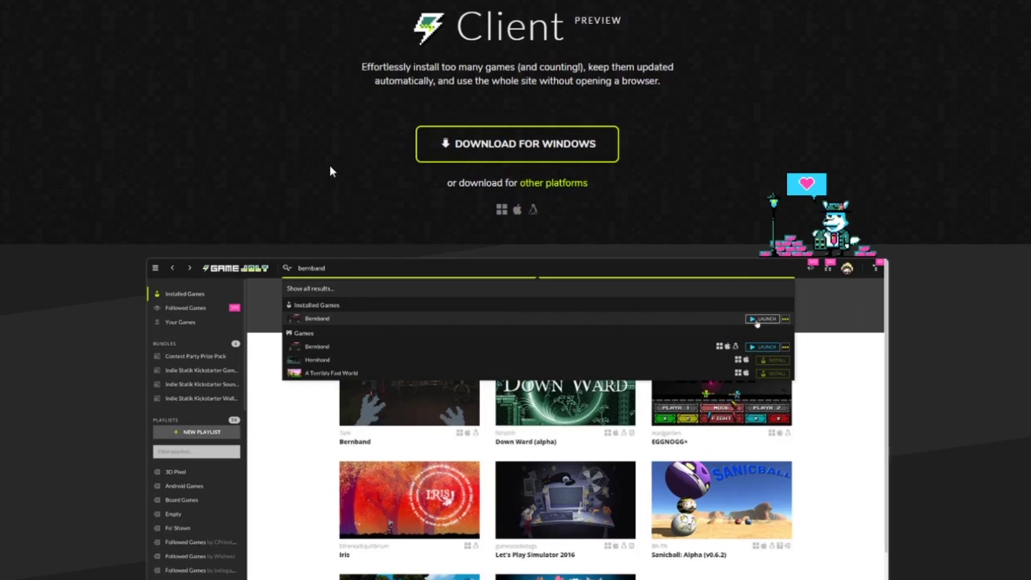
Download the Windows version of the client and save it to the Desktop as gamejoltclientsetup
{"action": "left_click", "coordinate": [518, 146]}
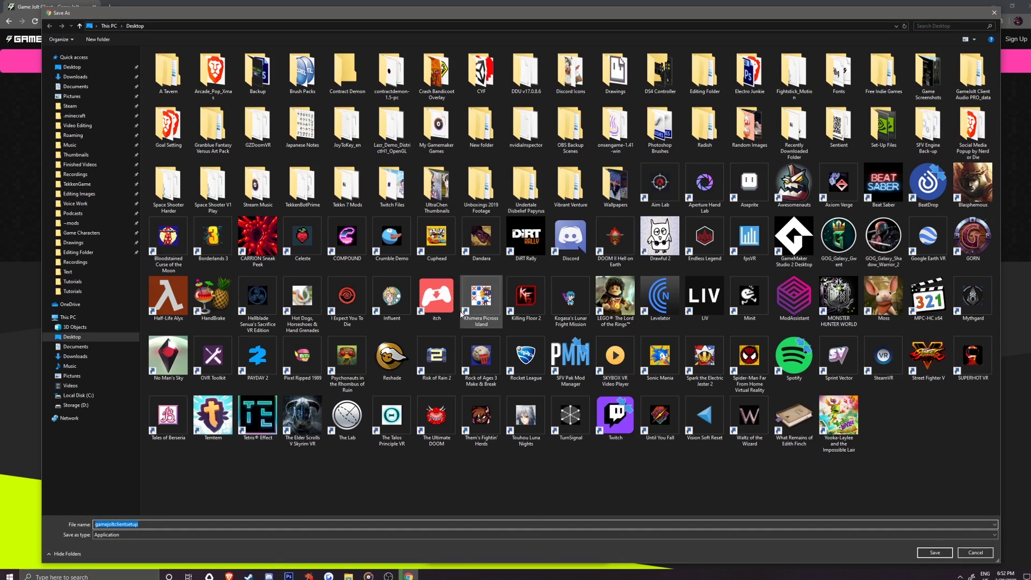
{"action": "left_click", "coordinate": [146, 527]}
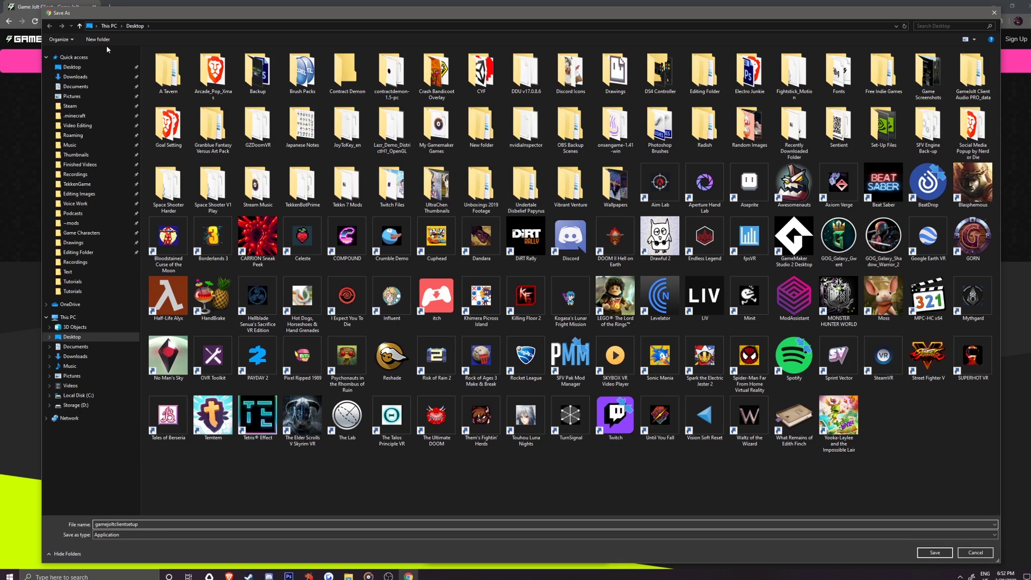
{"action": "left_click", "coordinate": [80, 68]}
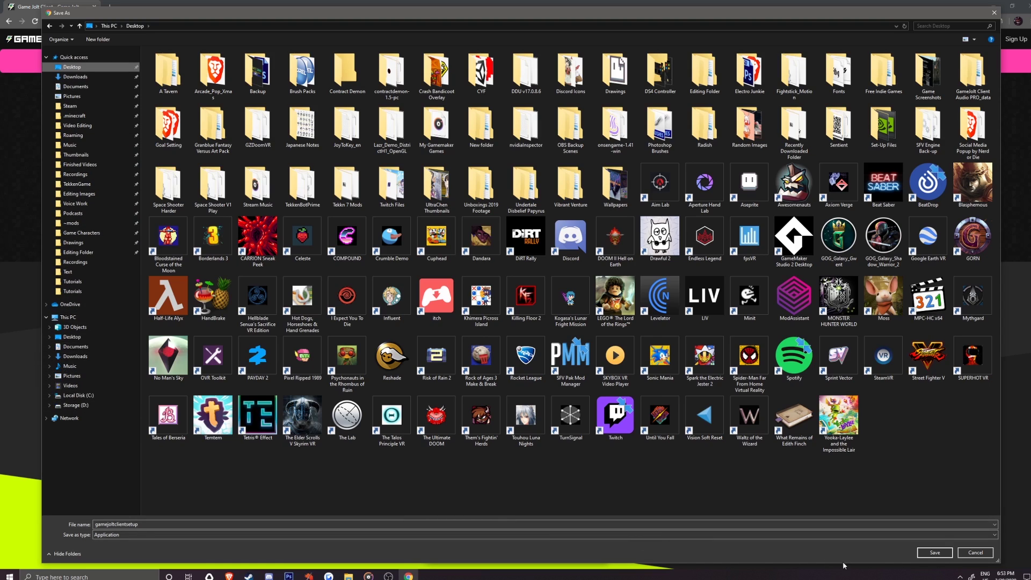
{"action": "left_click", "coordinate": [935, 553]}
Look through the rest of the client page, close the browser and launch the gamejoltclientsetup installer from the desktop
{"action": "scroll", "coordinate": [541, 228], "scroll_direction": "down", "scroll_amount": 5}
{"action": "scroll", "coordinate": [541, 228], "scroll_direction": "down", "scroll_amount": 10}
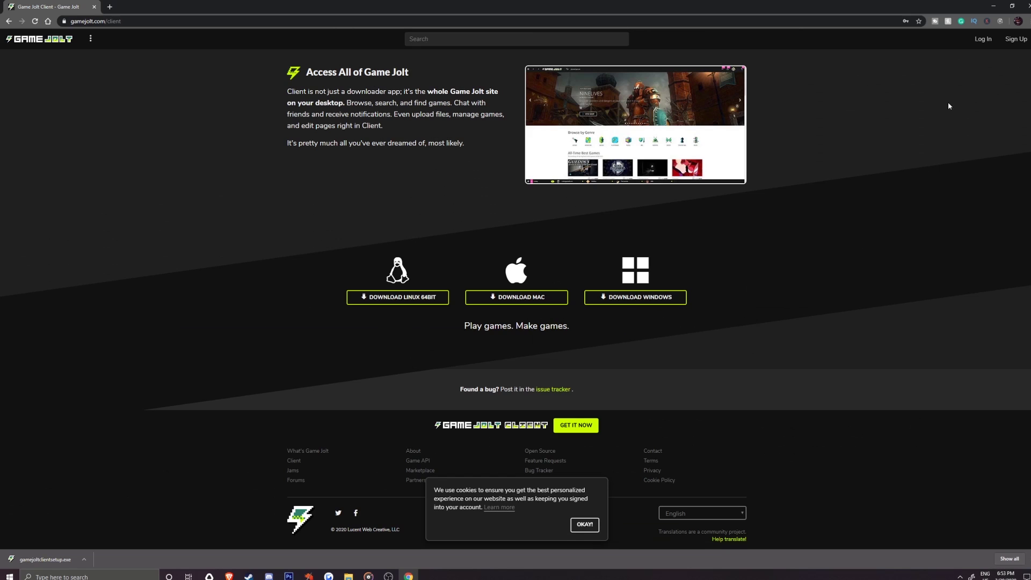
{"action": "left_click", "coordinate": [1026, 6]}
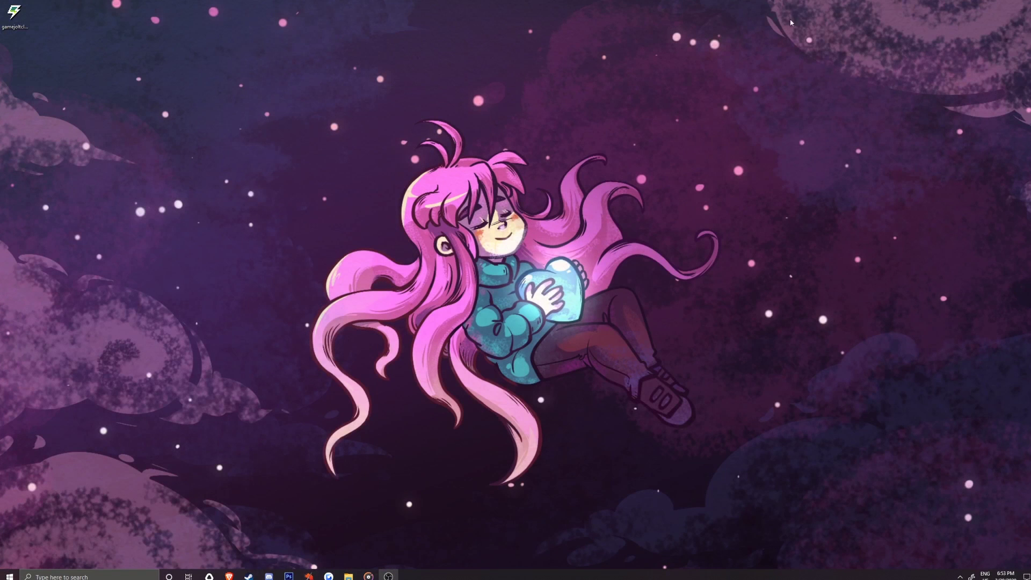
{"action": "double_click", "coordinate": [15, 16]}
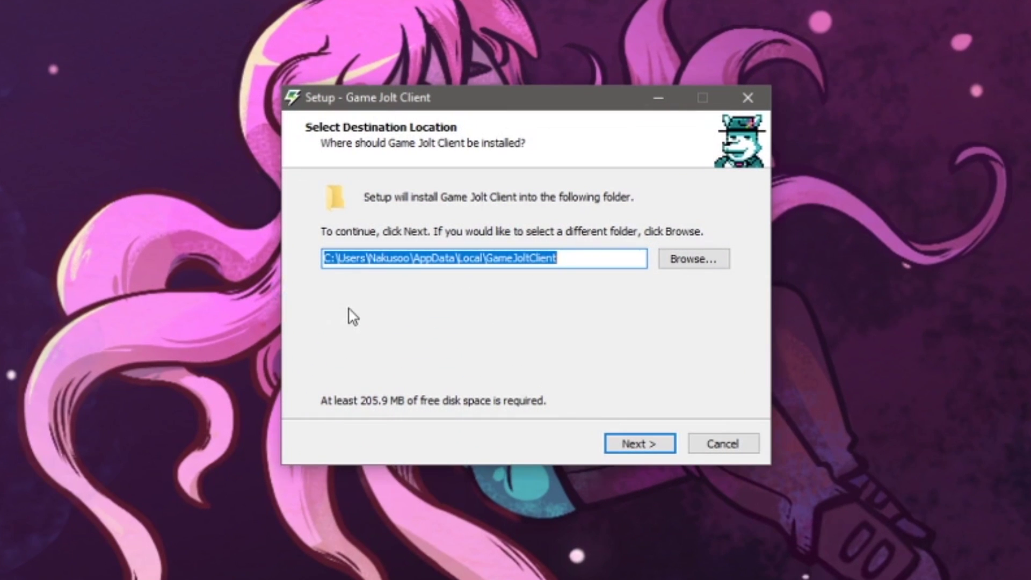
{"action": "left_click", "coordinate": [357, 258]}
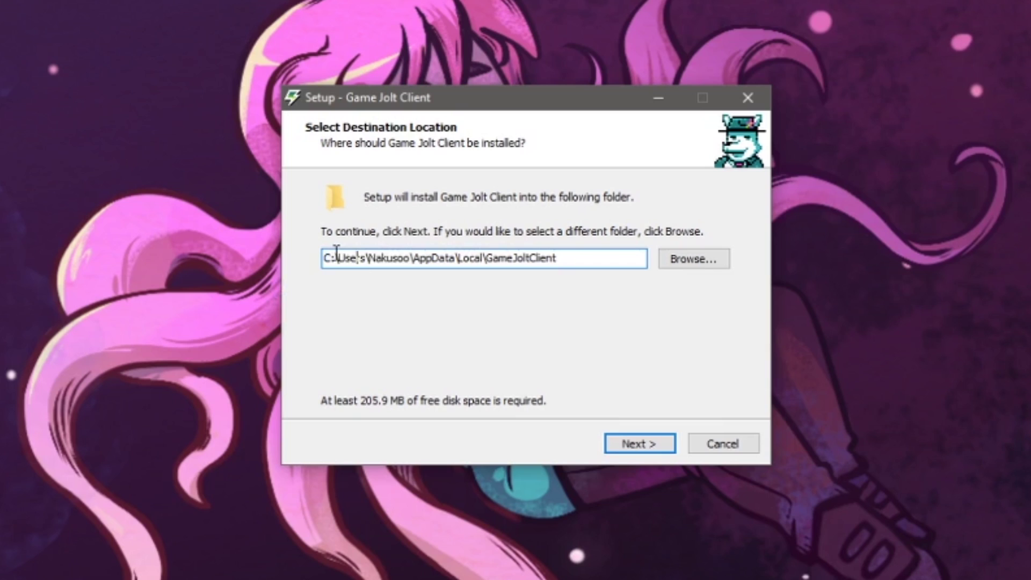
{"action": "left_click_drag", "start_coordinate": [338, 259], "coordinate": [322, 258]}
{"action": "left_click", "coordinate": [701, 262]}
{"action": "left_click_drag", "start_coordinate": [675, 292], "coordinate": [675, 380]}
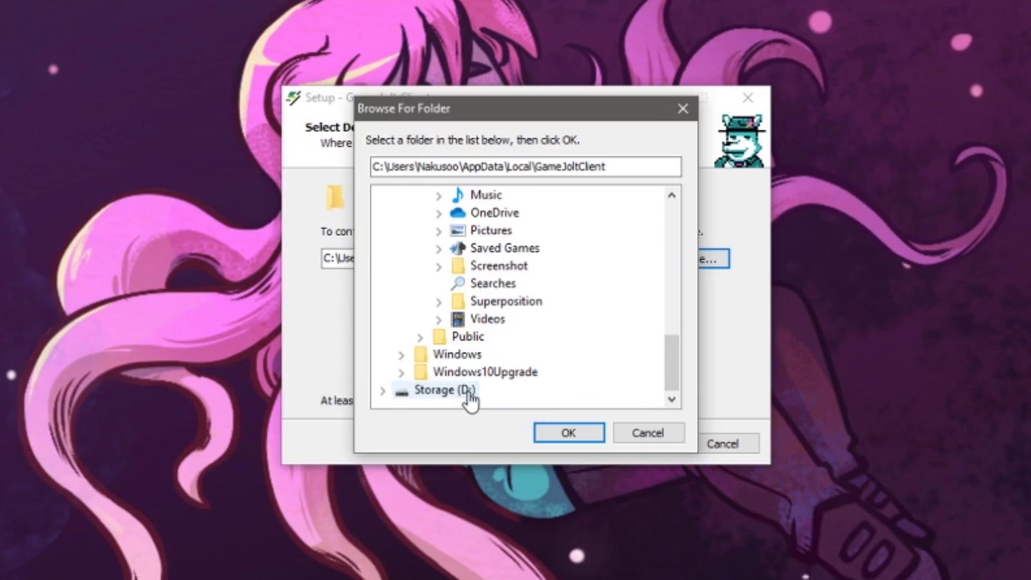
{"action": "left_click", "coordinate": [647, 435]}
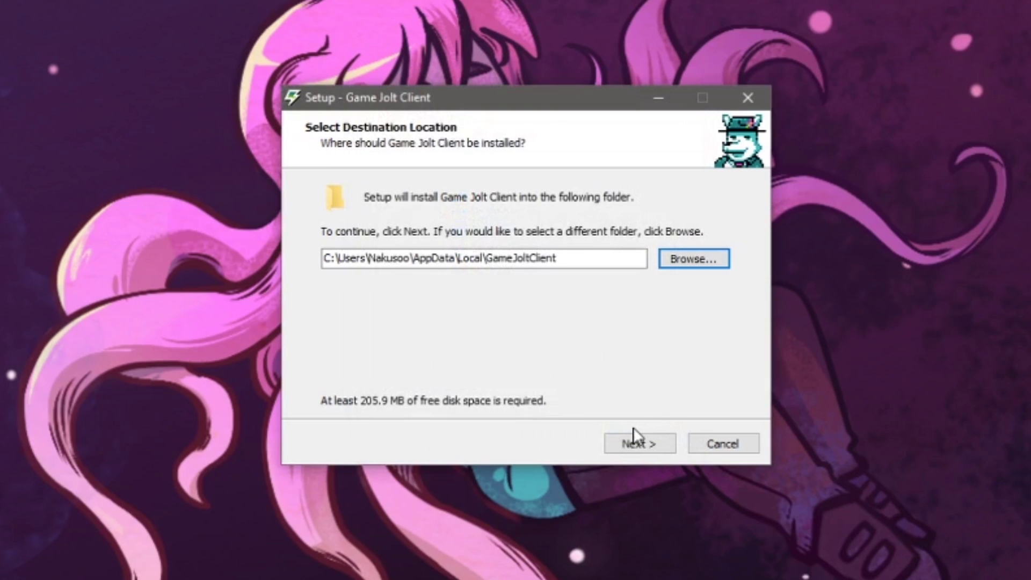
Accept the default destination folder and proceed with installing the Game Jolt Client
{"action": "left_click", "coordinate": [637, 448]}
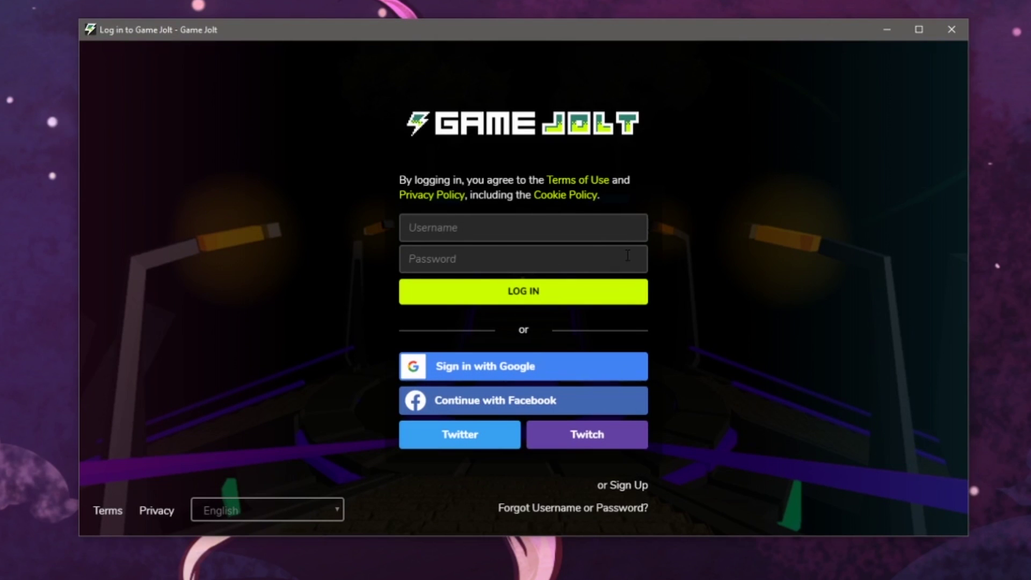
{"action": "left_click", "coordinate": [292, 514]}
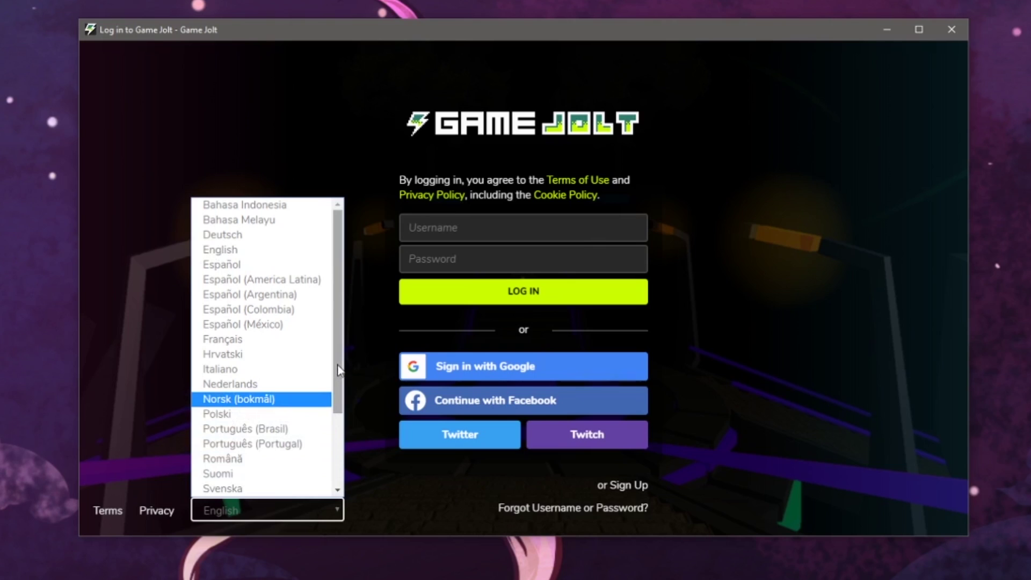
{"action": "mouse_move", "coordinate": [337, 365]}
{"action": "left_mouse_down"}
{"action": "mouse_move", "coordinate": [337, 440]}
{"action": "mouse_move", "coordinate": [339, 376]}
{"action": "mouse_move", "coordinate": [326, 367]}
{"action": "left_mouse_up"}
{"action": "left_click", "coordinate": [129, 345]}
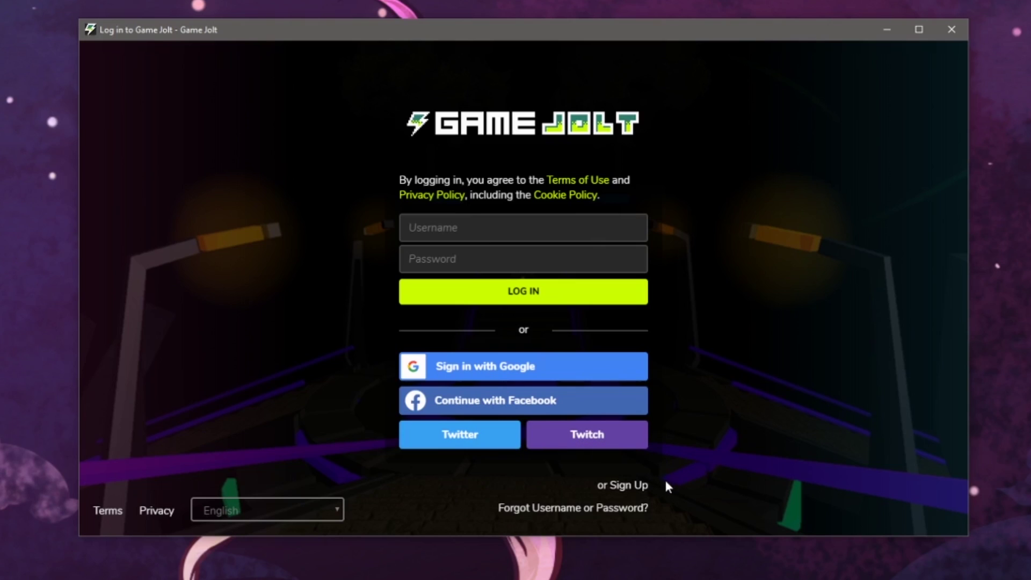
Open the sign-up form for a new Game Jolt account and fill in the email address
{"action": "left_click", "coordinate": [644, 486]}
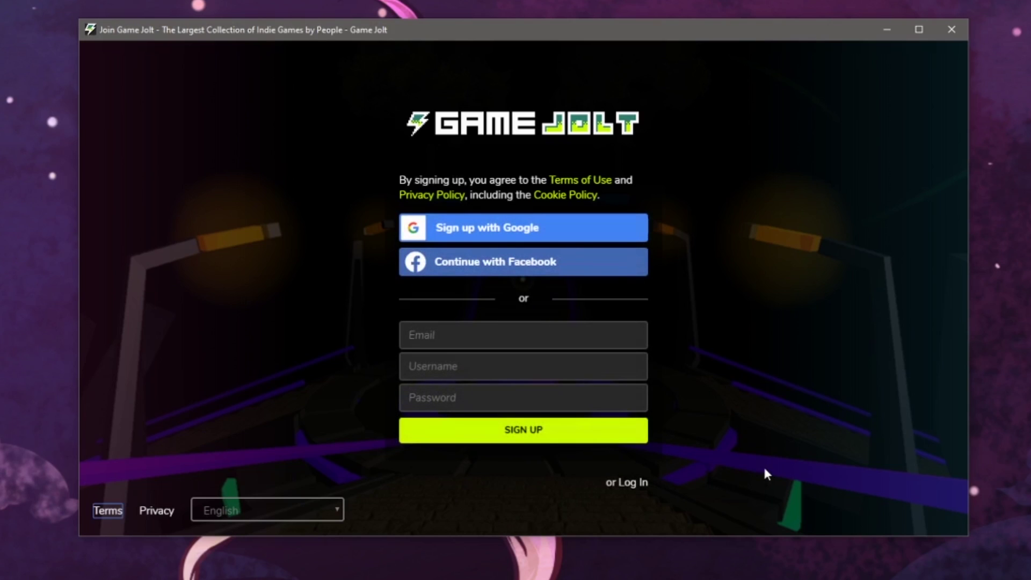
{"action": "key", "text": "Tab"}
{"action": "key", "text": "Tab"}
{"action": "key", "text": "Tab"}
{"action": "key", "text": "Tab"}
{"action": "key", "text": "Tab"}
{"action": "key", "text": "Tab"}
{"action": "key", "text": "Tab"}
{"action": "key", "text": "Tab"}
{"action": "key", "text": "Tab"}
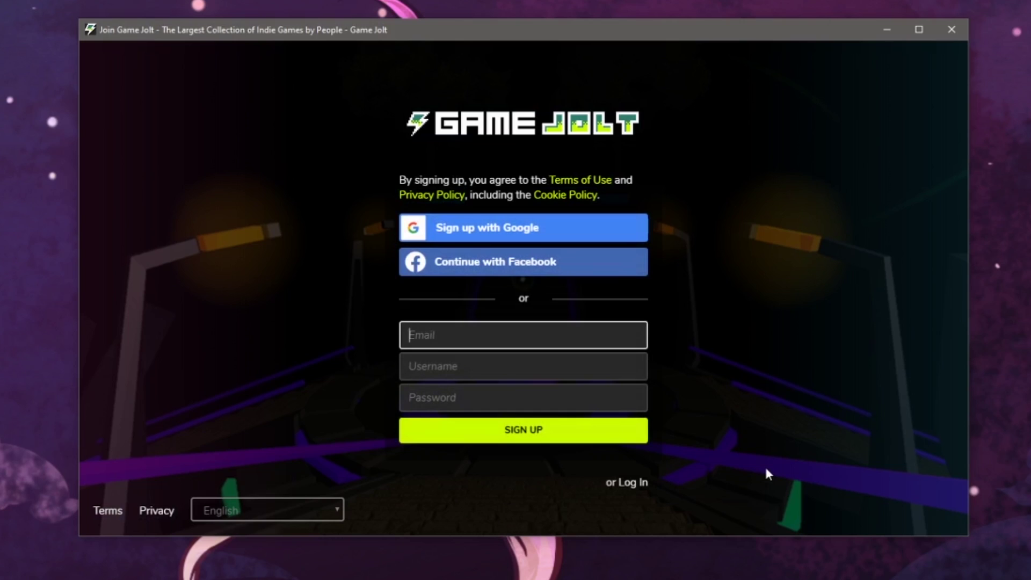
{"action": "key", "text": "ctrl+v"}
Enter the username and the account password, and submit the sign-up form
{"action": "key", "text": "Tab"}
{"action": "type", "text": "pizzakappa"}
{"action": "key", "text": "Tab"}
{"action": "type", "text": "••••••••••••••"}
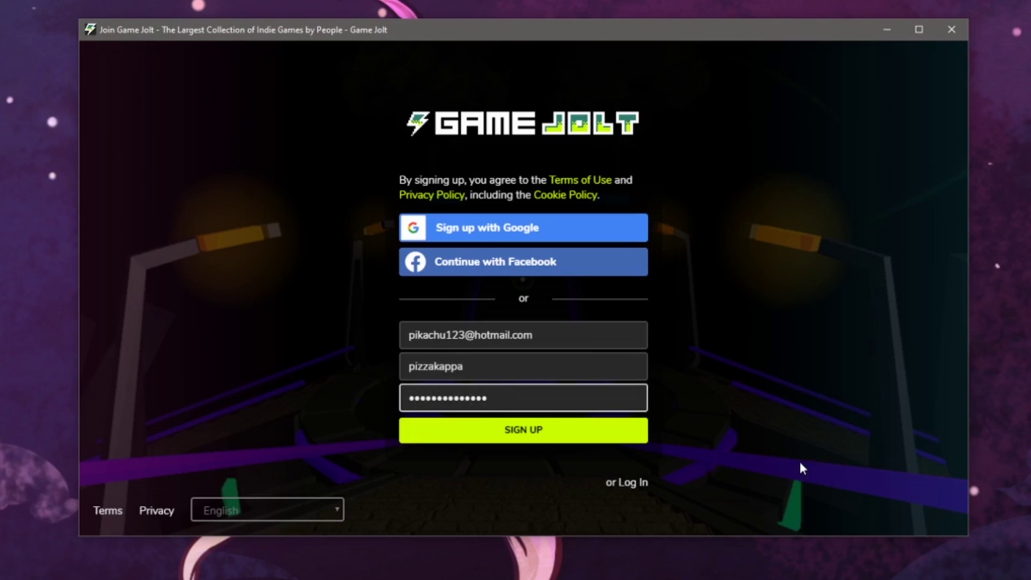
{"action": "key", "text": "Return"}
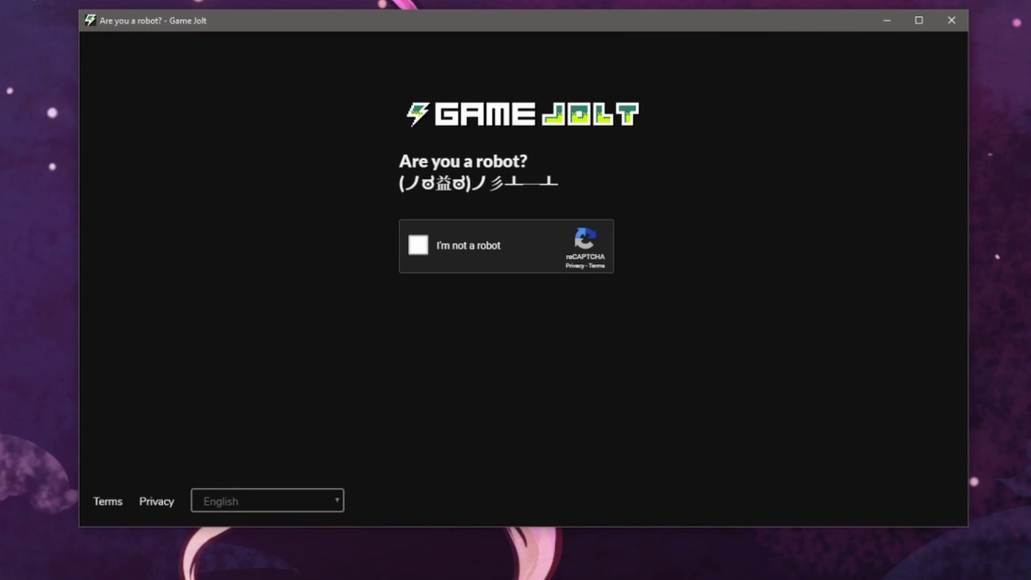
Complete the reCAPTCHA check by selecting the four images with cars and verifying the selection
{"action": "left_click", "coordinate": [418, 245]}
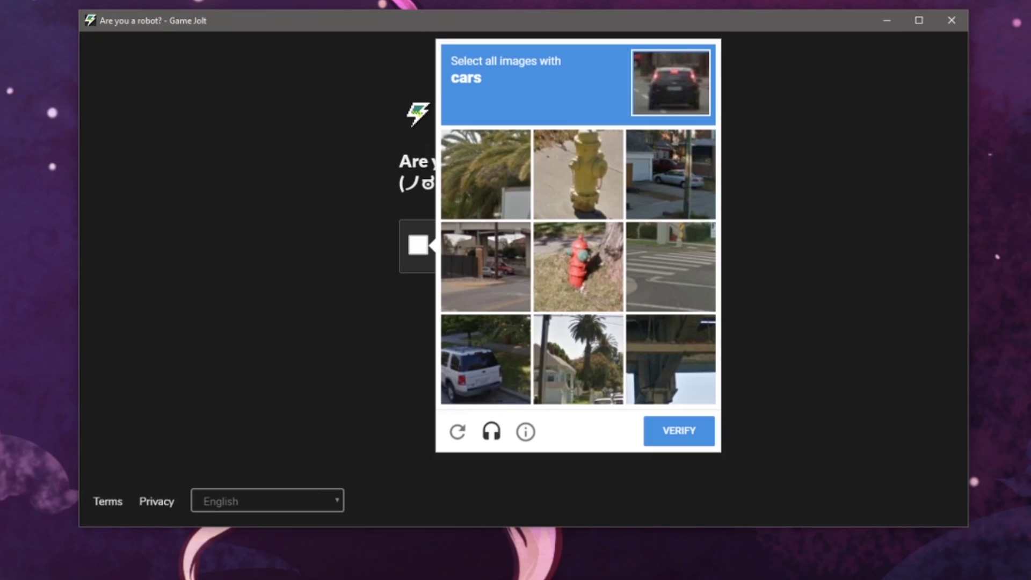
{"action": "left_click", "coordinate": [485, 360]}
{"action": "left_click", "coordinate": [670, 174]}
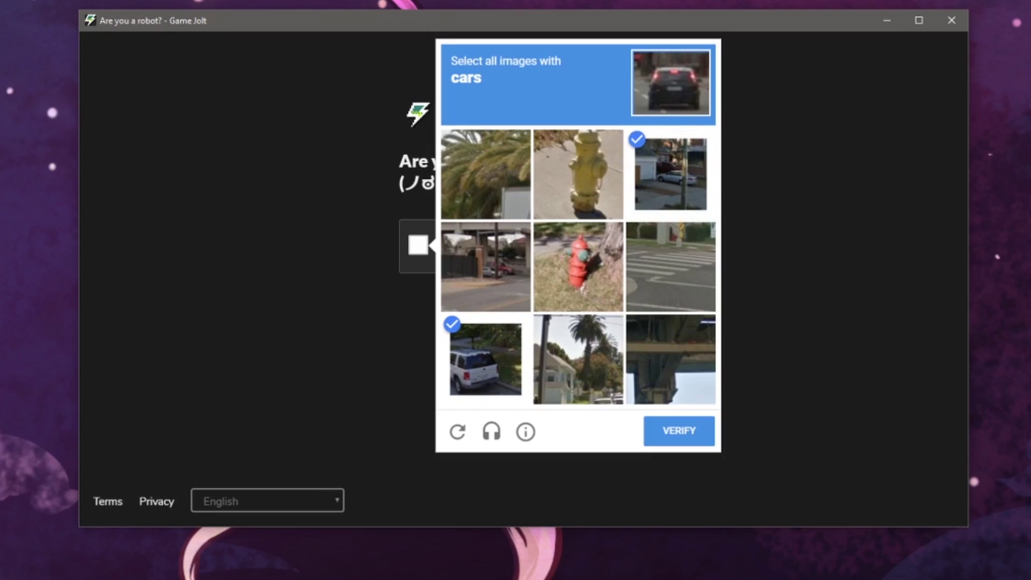
{"action": "left_click", "coordinate": [485, 267]}
{"action": "left_click", "coordinate": [578, 360]}
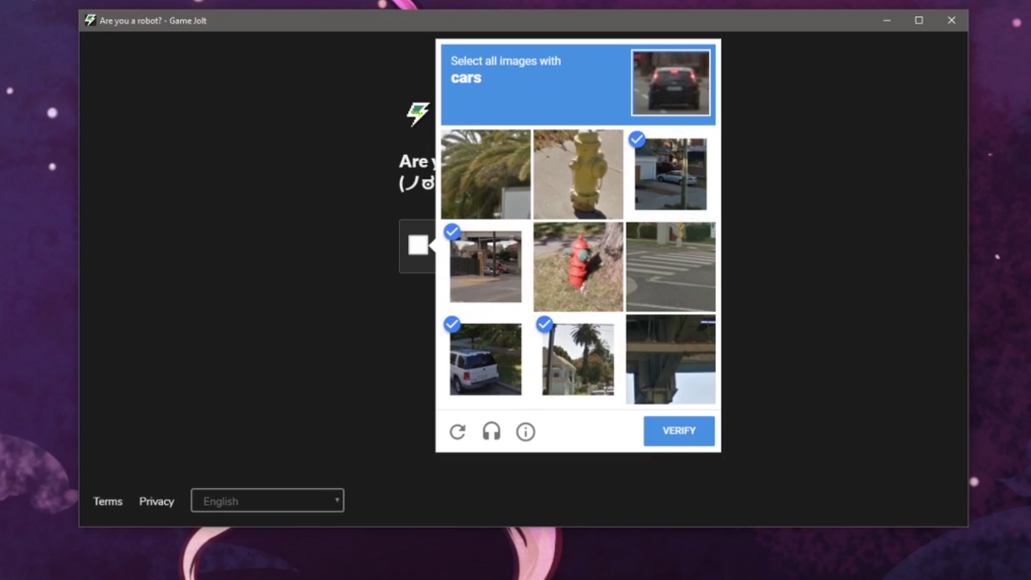
{"action": "left_click", "coordinate": [679, 431]}
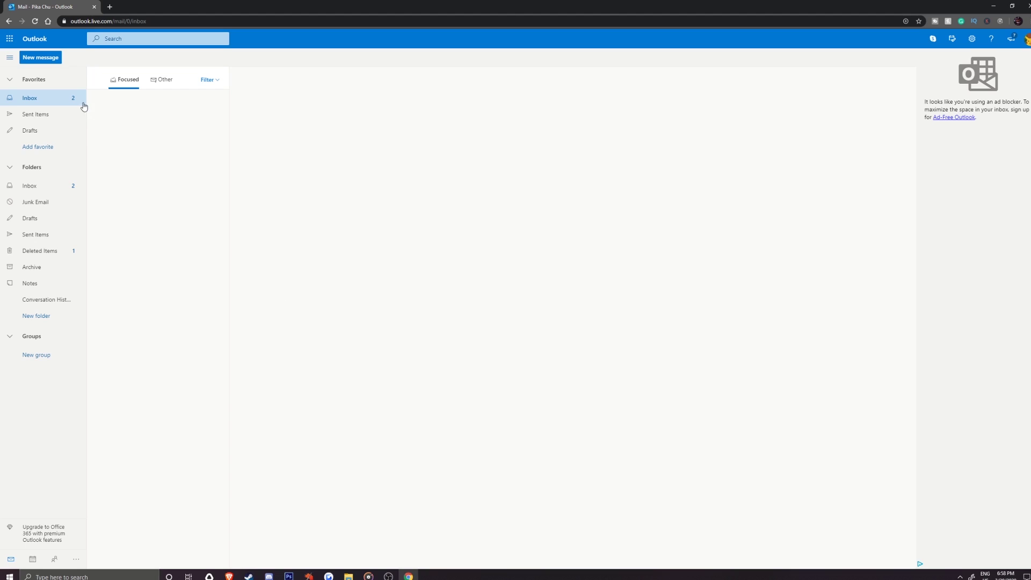
In the Other section of the Outlook inbox, open the "Authorization Required" email from Game Jolt
{"action": "left_click", "coordinate": [164, 81]}
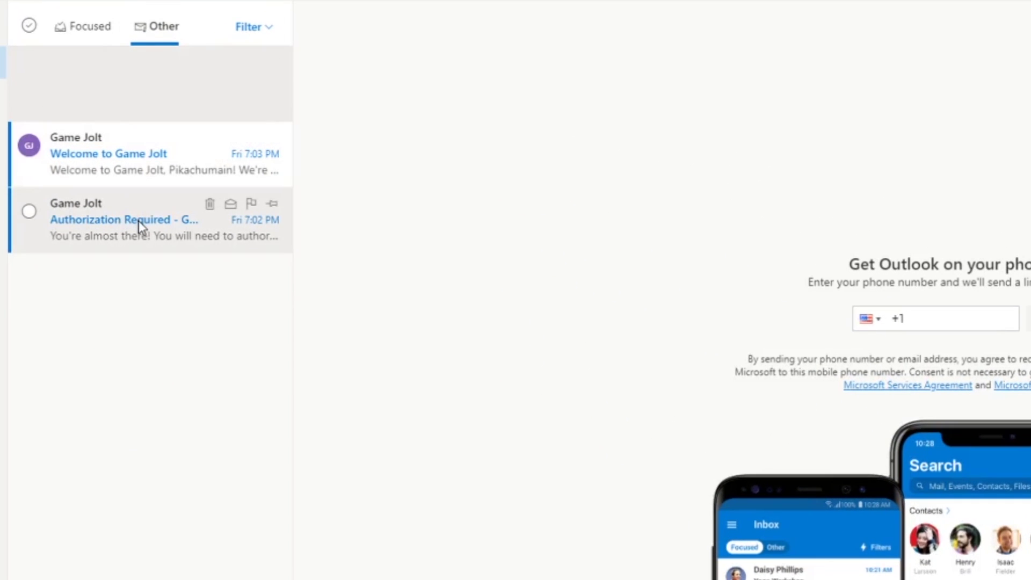
{"action": "left_click", "coordinate": [139, 221]}
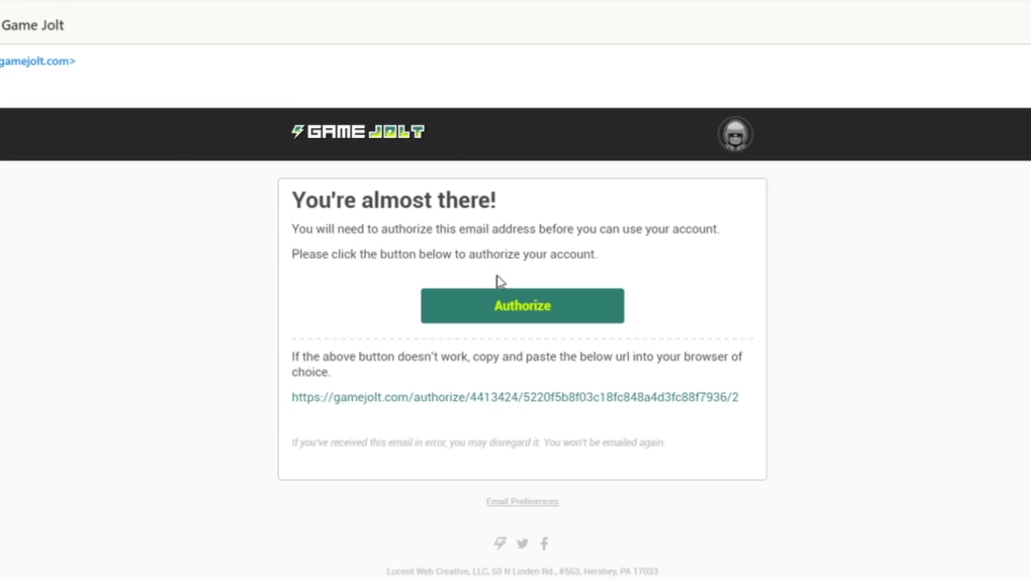
Authorize the Game Jolt account from the email and get through the first-time setup, skipping the avatar, bio and community choices
{"action": "left_click", "coordinate": [520, 314]}
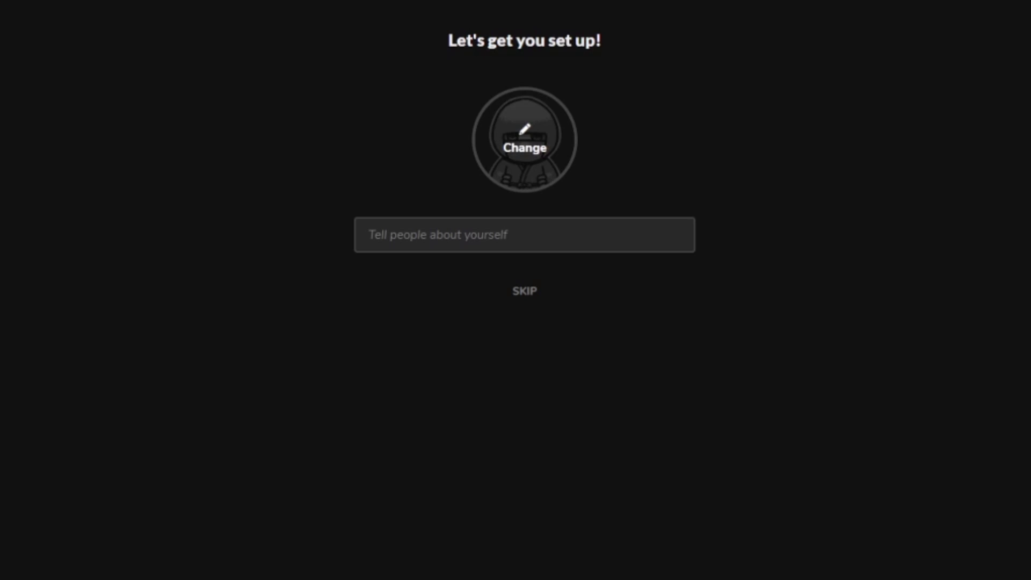
{"action": "left_click", "coordinate": [524, 141]}
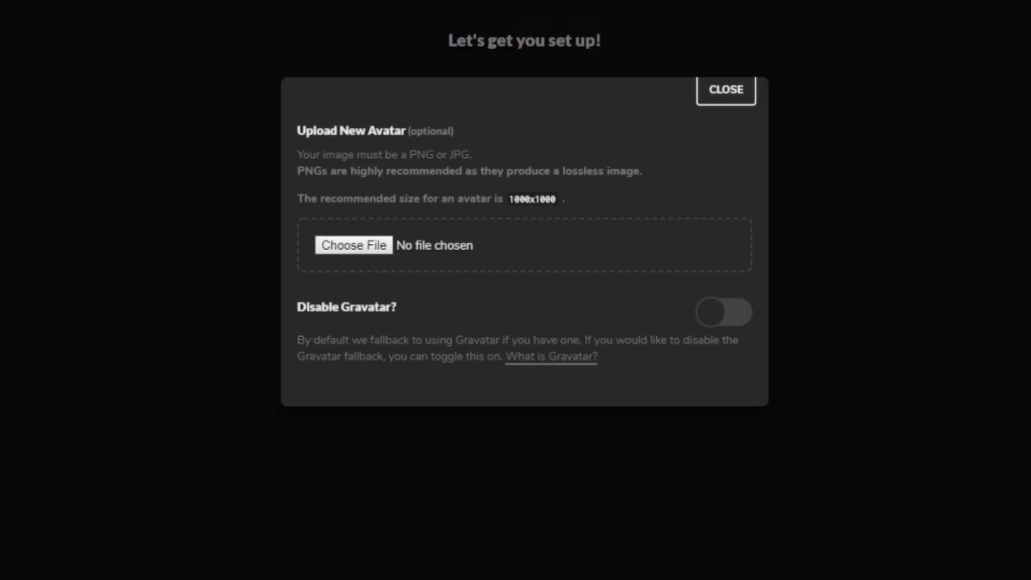
{"action": "left_click", "coordinate": [522, 337]}
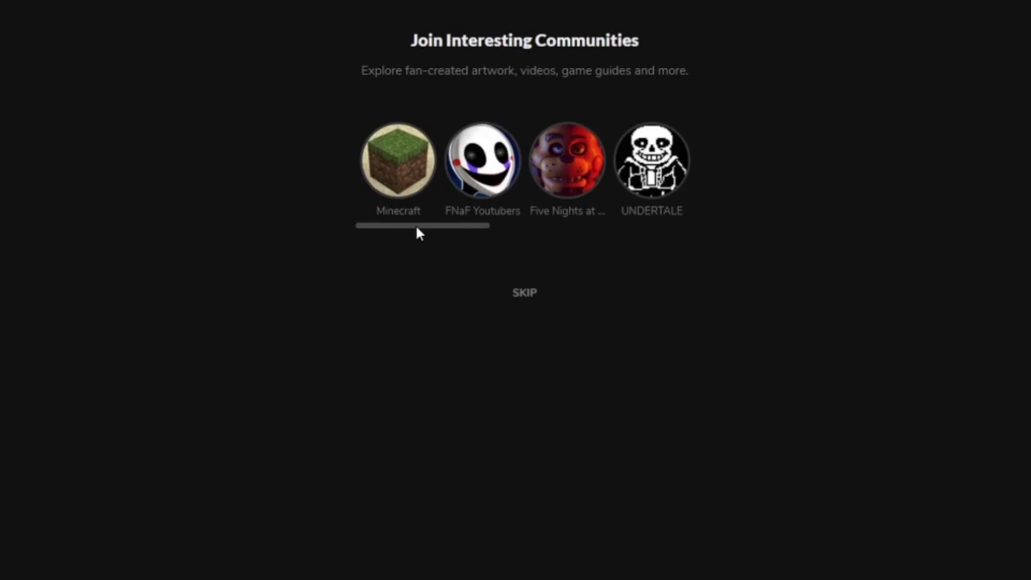
{"action": "left_click_drag", "start_coordinate": [417, 228], "coordinate": [615, 234]}
{"action": "left_click", "coordinate": [532, 295]}
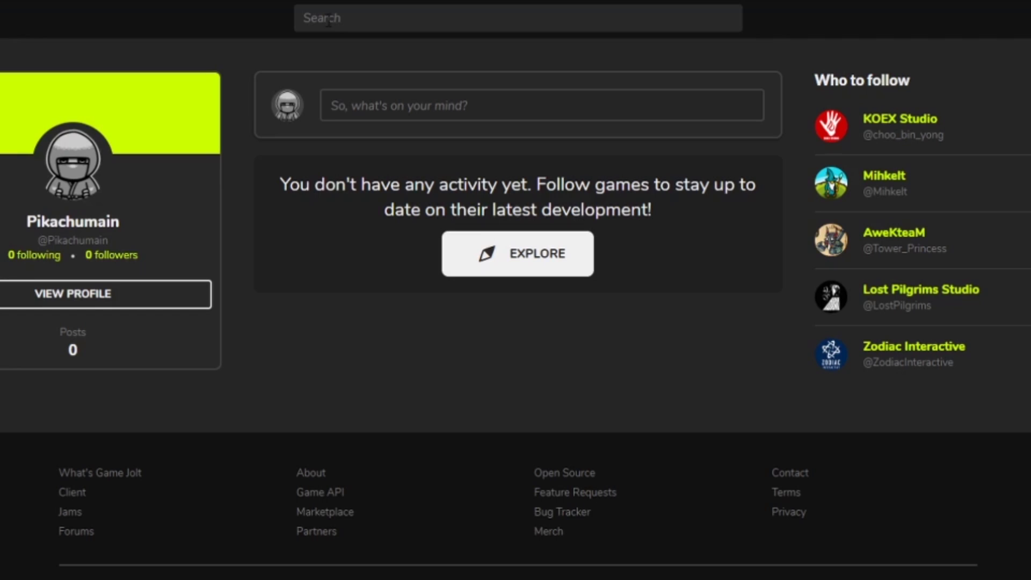
Search Game Jolt for "vibrant"
{"action": "left_click", "coordinate": [335, 20]}
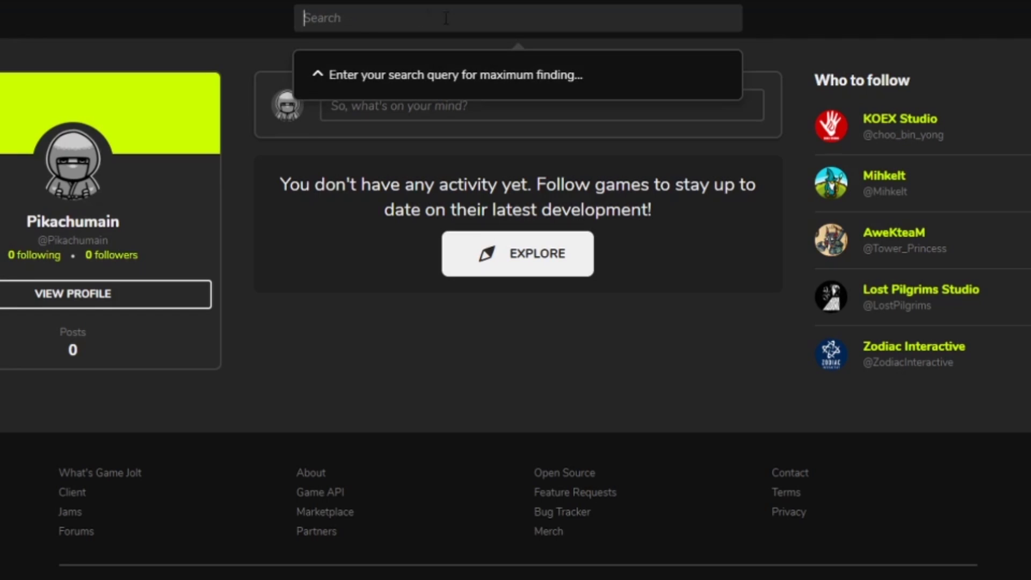
{"action": "type", "text": "vibrant"}
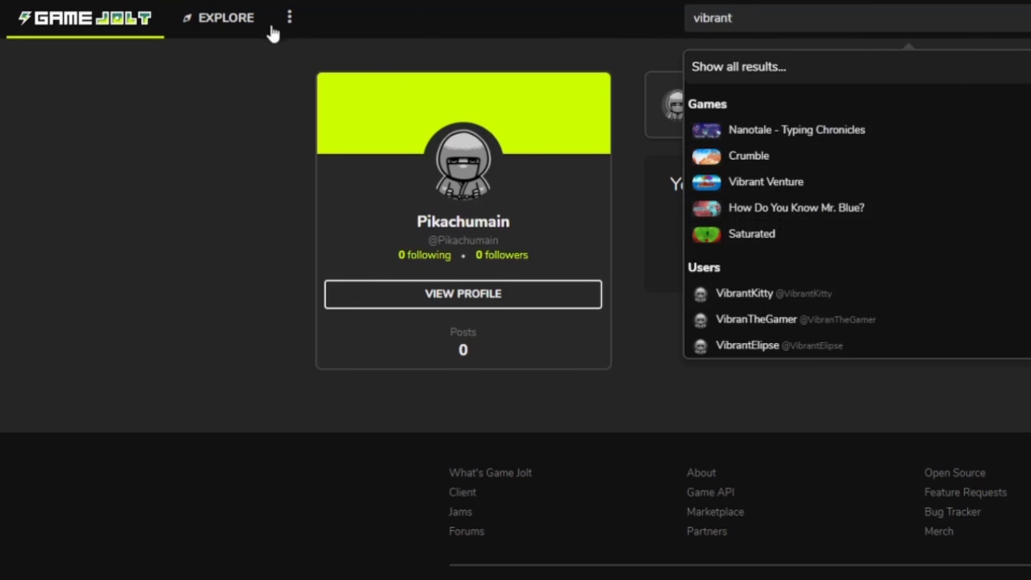
Open the Explore page and look through its tags, communities and featured games
{"action": "left_click", "coordinate": [237, 21]}
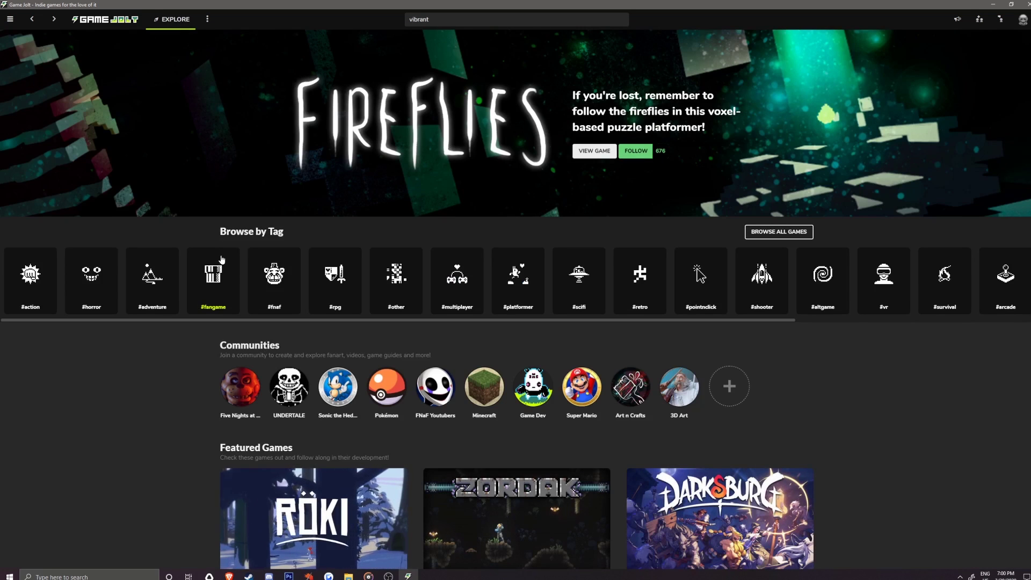
{"action": "scroll", "coordinate": [180, 328], "scroll_direction": "down", "scroll_amount": 10}
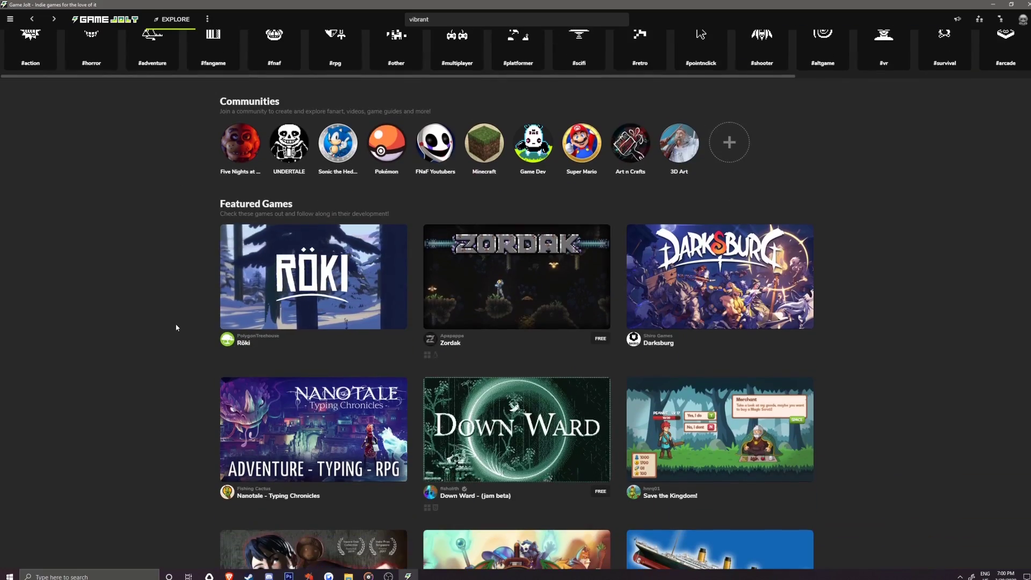
{"action": "scroll", "coordinate": [169, 321], "scroll_direction": "down", "scroll_amount": 9}
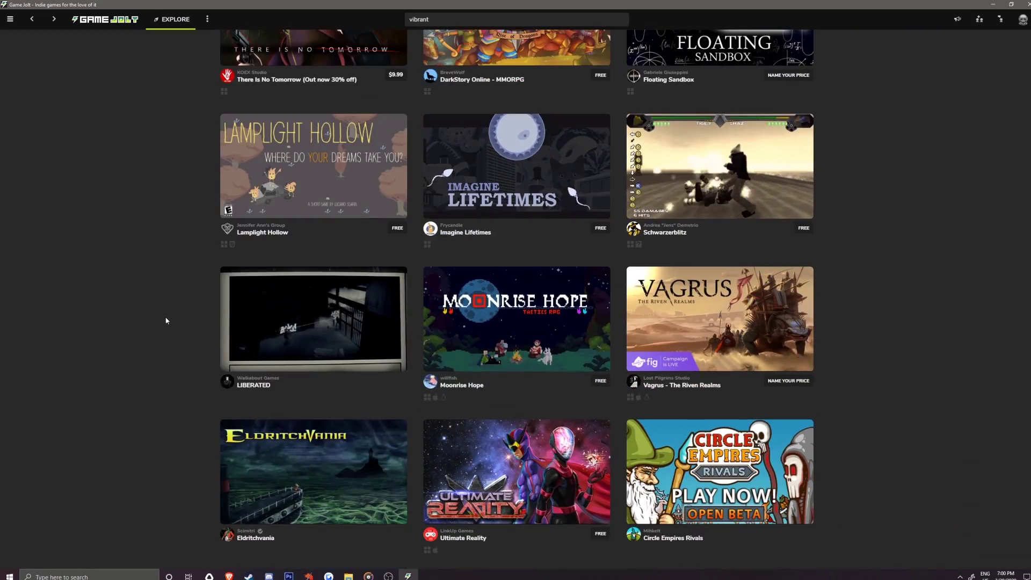
{"action": "scroll", "coordinate": [161, 312], "scroll_direction": "up", "scroll_amount": 3}
{"action": "scroll", "coordinate": [164, 312], "scroll_direction": "up", "scroll_amount": 12}
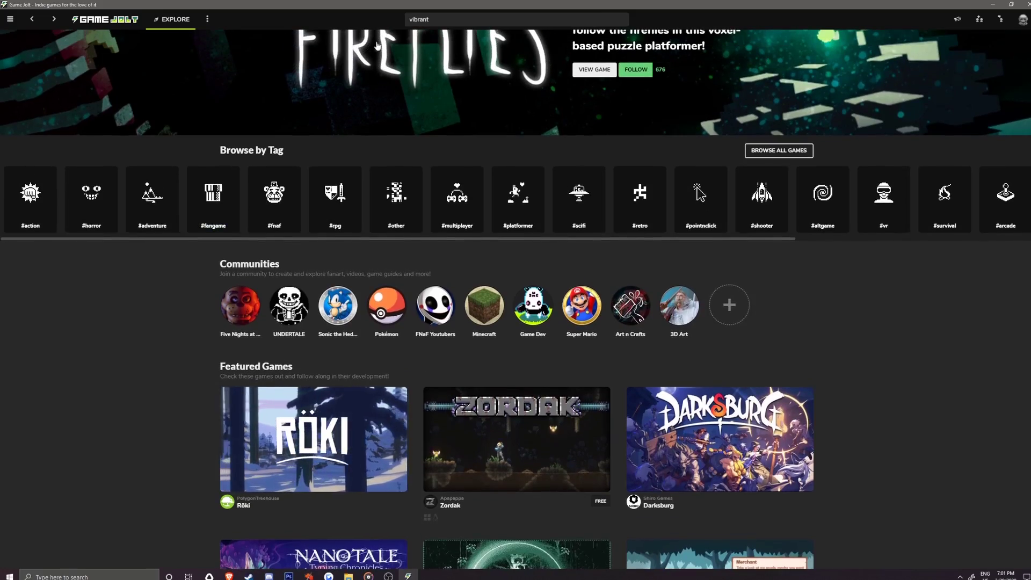
From the "vibrant" search suggestions, open the game Vibrant Venture, then install and launch its DEMO 3.0 package
{"action": "left_click", "coordinate": [442, 19]}
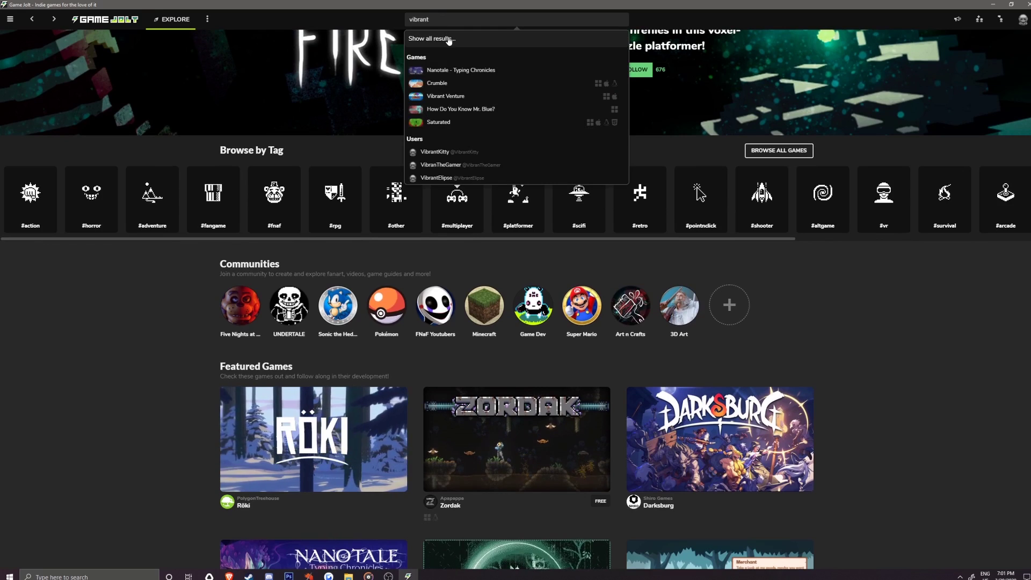
{"action": "left_click", "coordinate": [450, 95]}
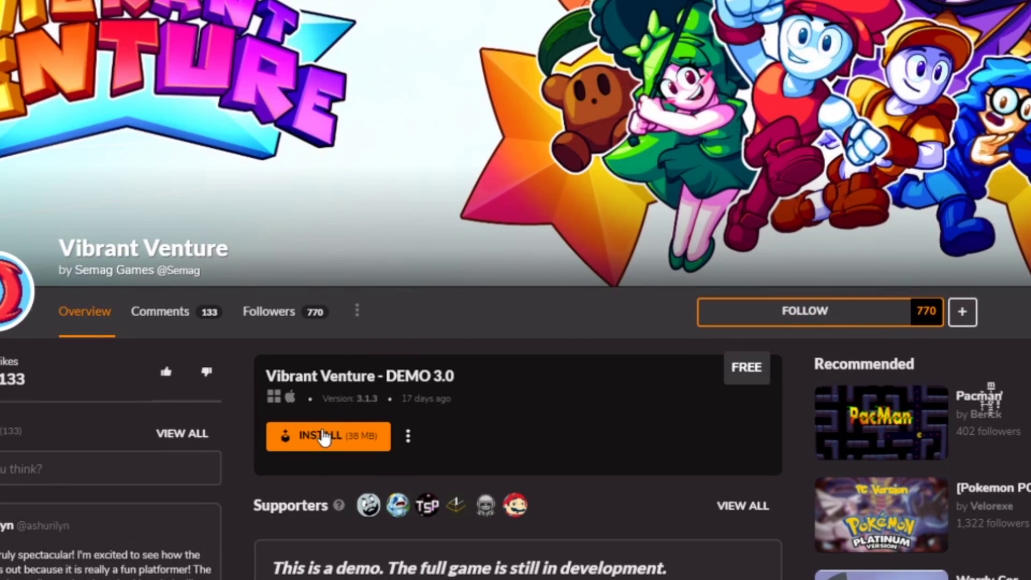
{"action": "left_click", "coordinate": [420, 362]}
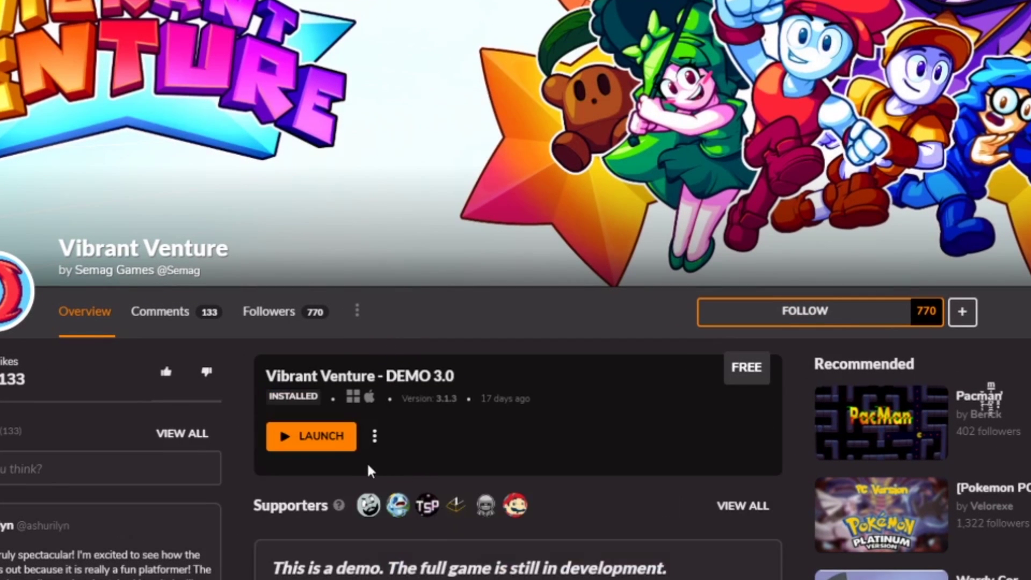
{"action": "left_click", "coordinate": [316, 438]}
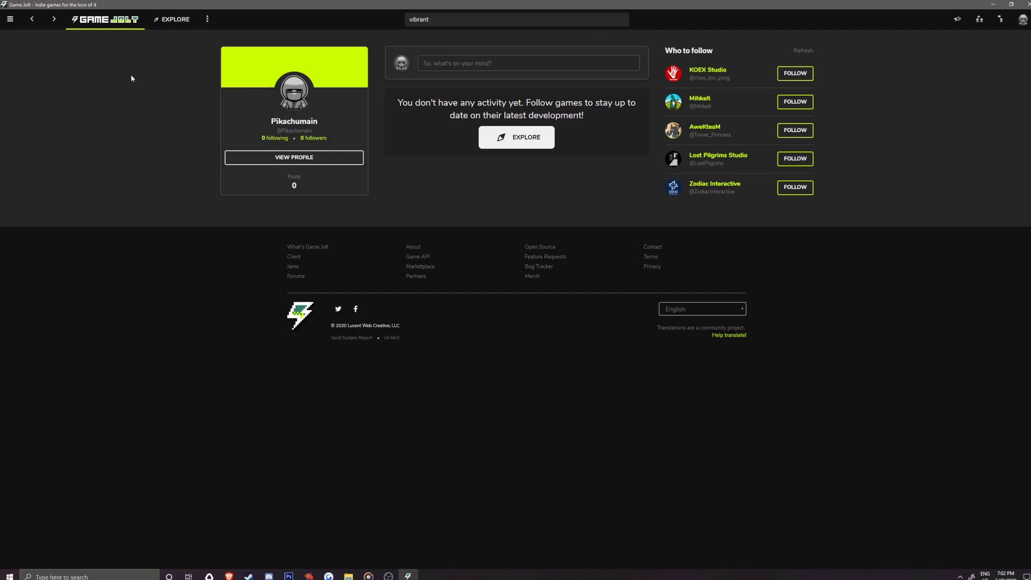
Go to the library's installed games and open the installation folder of Vibrant Venture
{"action": "left_click", "coordinate": [10, 19]}
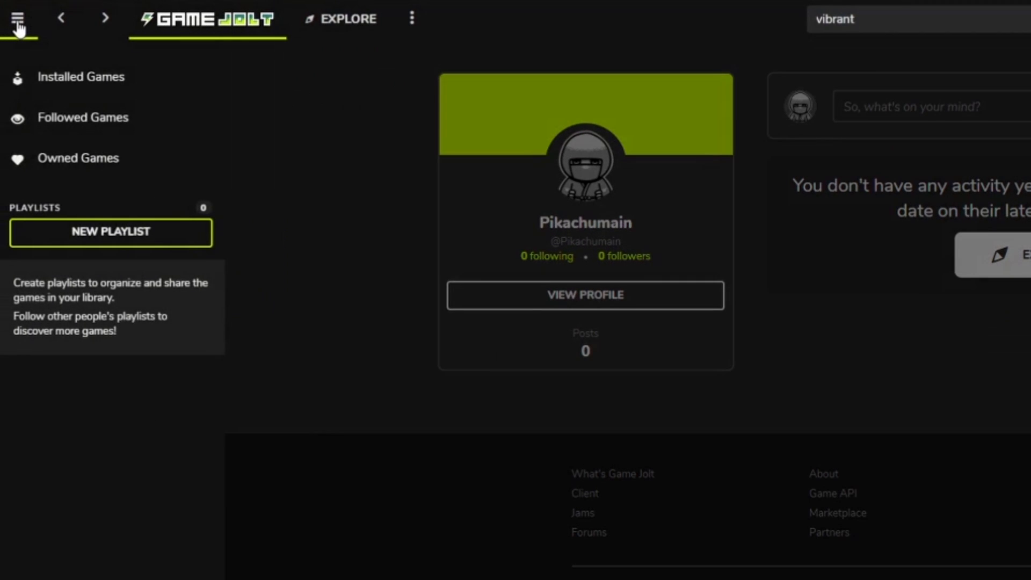
{"action": "left_click", "coordinate": [84, 77]}
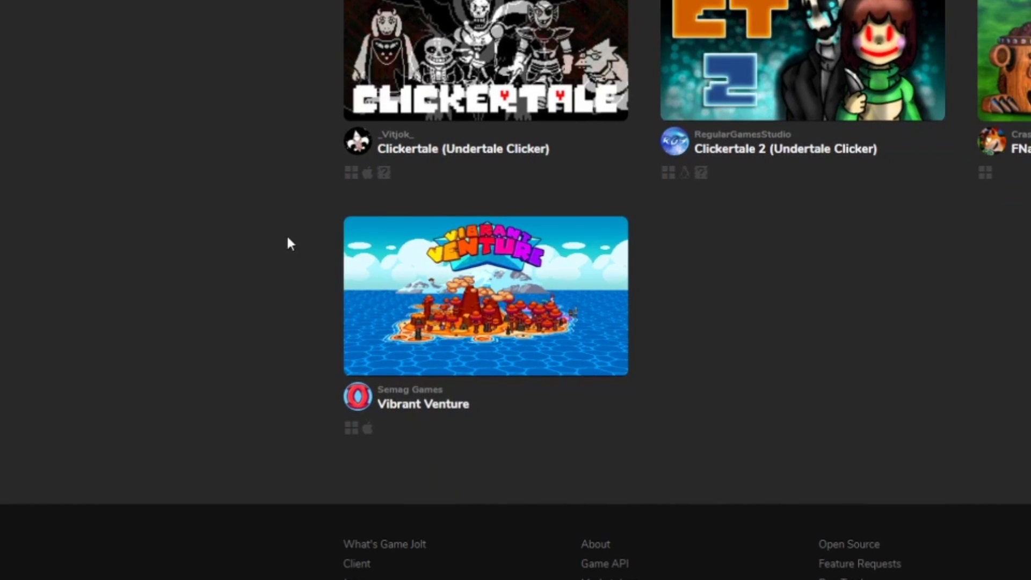
{"action": "mouse_move", "coordinate": [511, 312]}
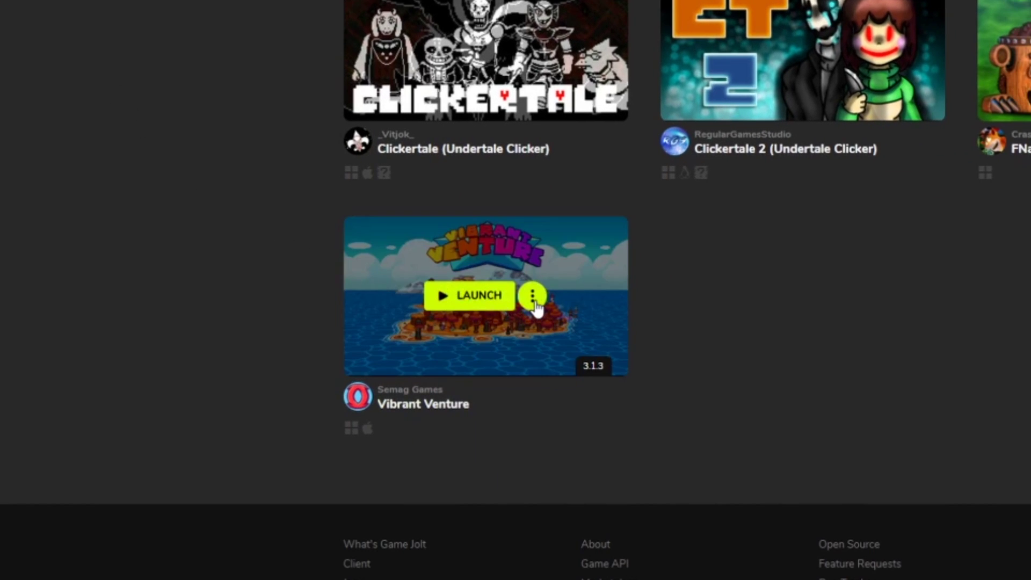
{"action": "left_click", "coordinate": [533, 299]}
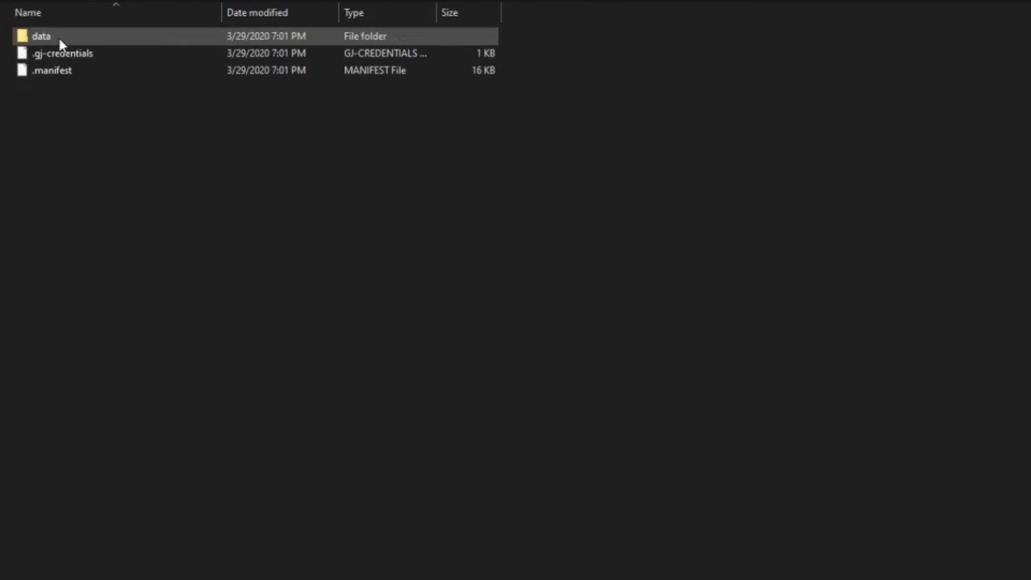
Open the data folder and run the Vibrant Venture application directly from it
{"action": "double_click", "coordinate": [59, 40]}
{"action": "double_click", "coordinate": [59, 40]}
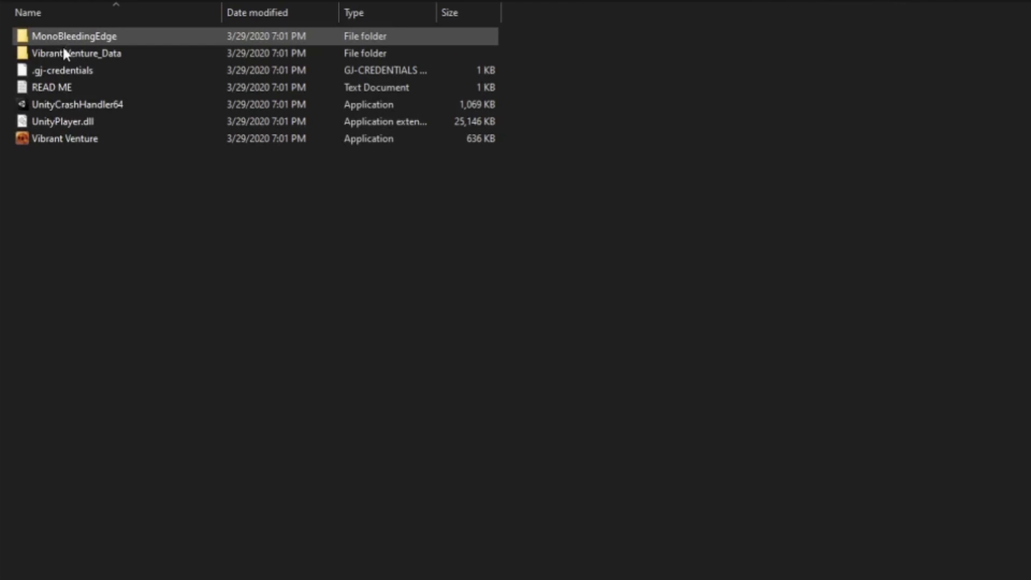
{"action": "double_click", "coordinate": [84, 139]}
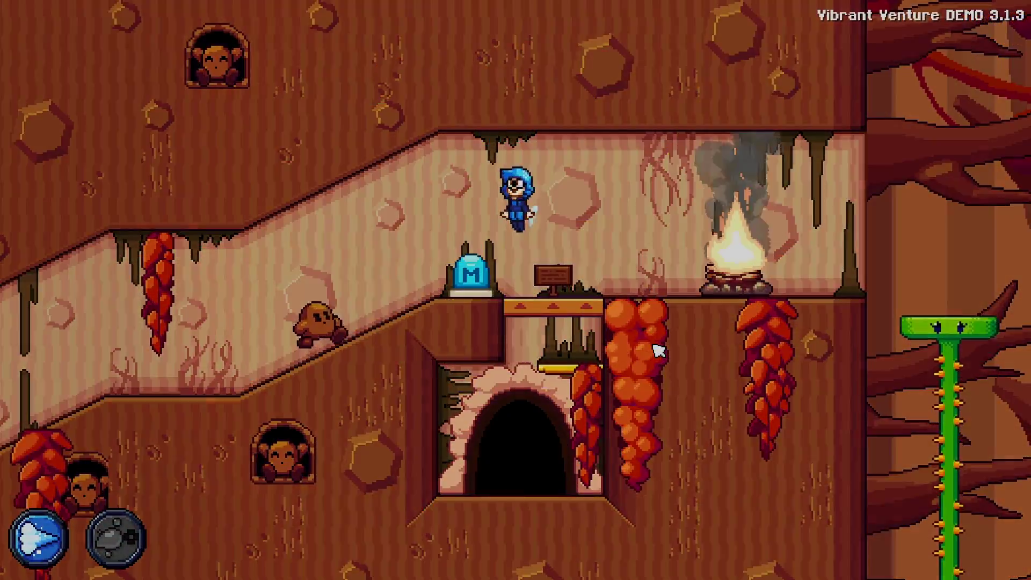
{"action": "key", "text": "Left"}
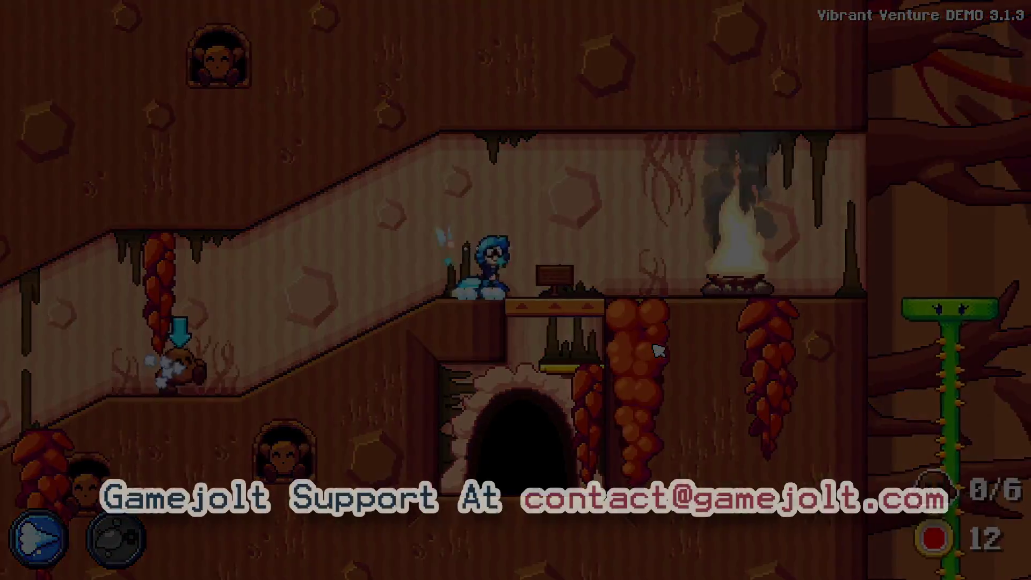